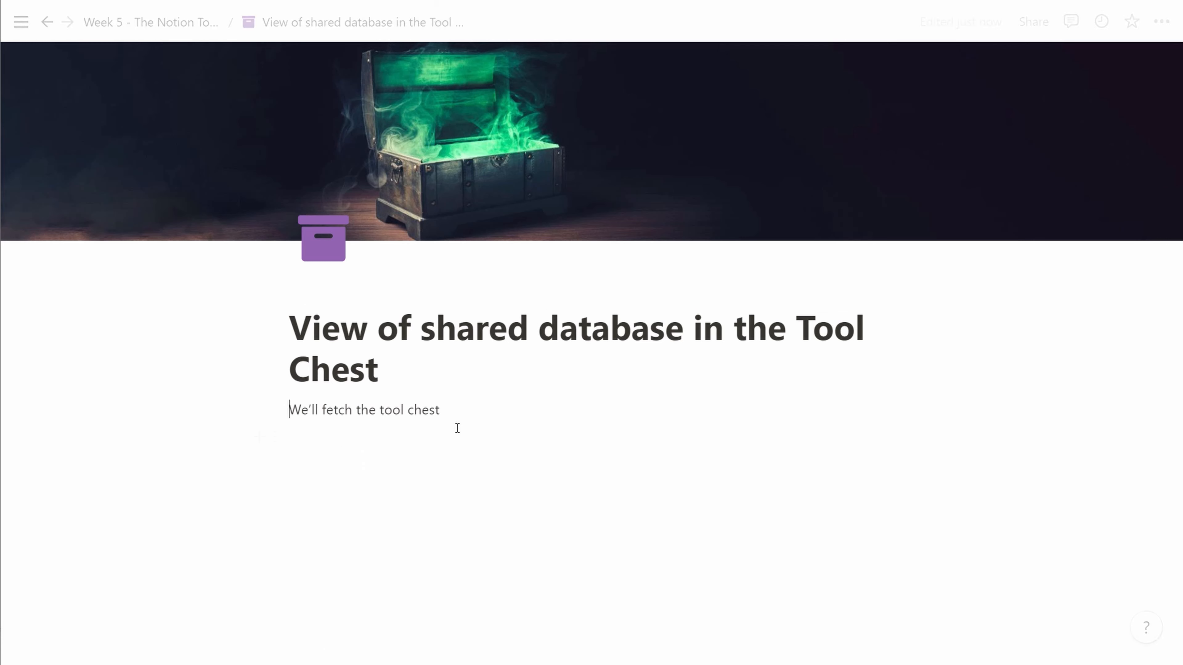
Step: Open the Tool Chest page and copy its Tool Chest of Important Things block as a synced block
text(/)
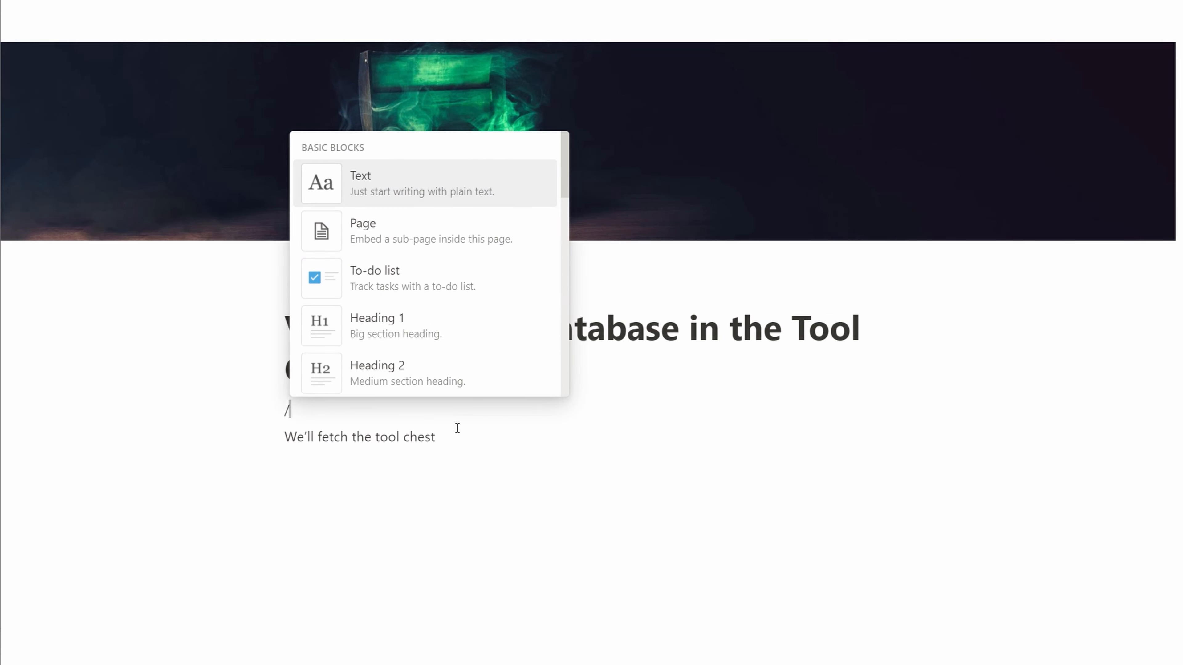
key(BackSpace)
key(ctrl+p)
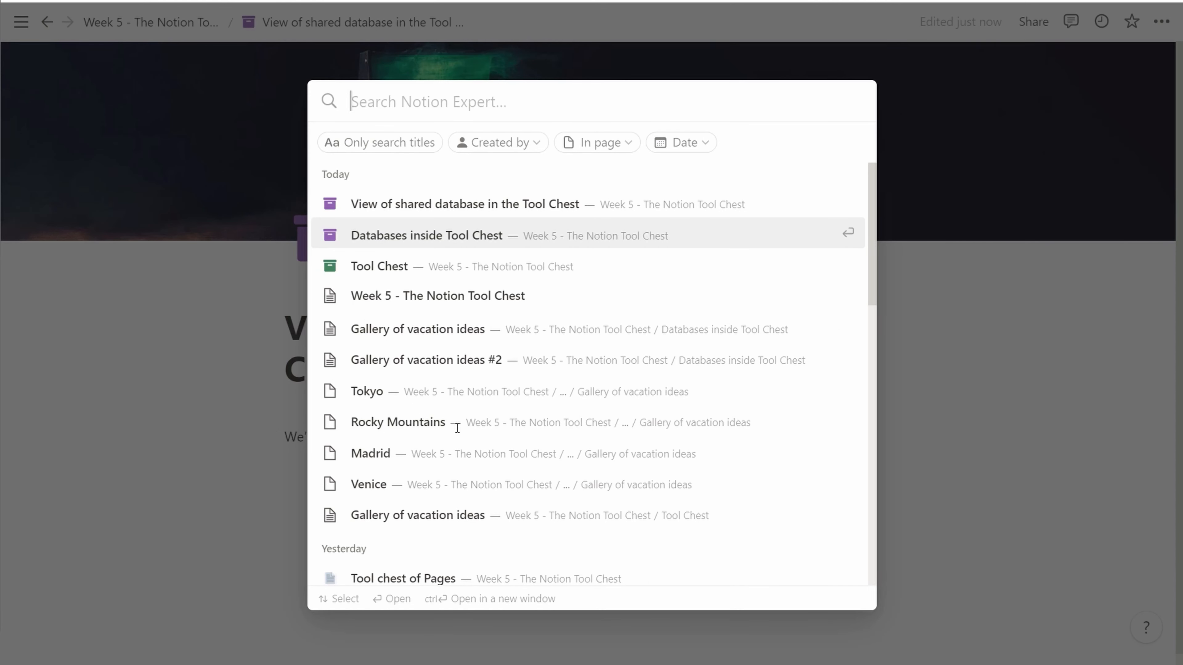
click(426, 268)
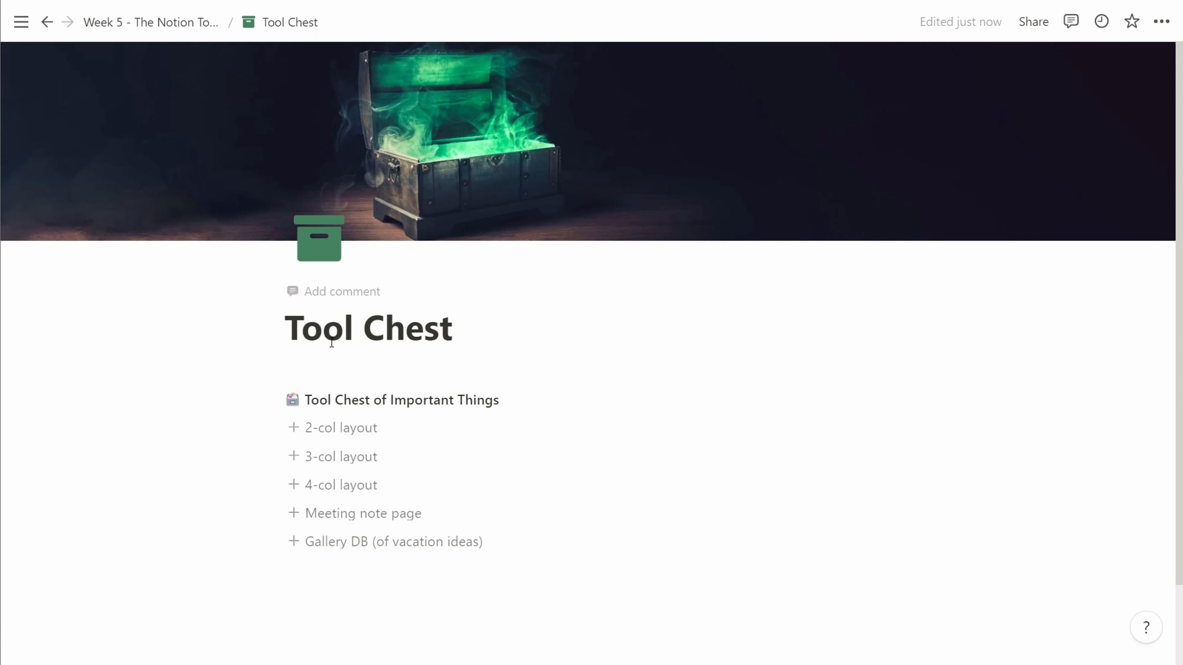
click(271, 400)
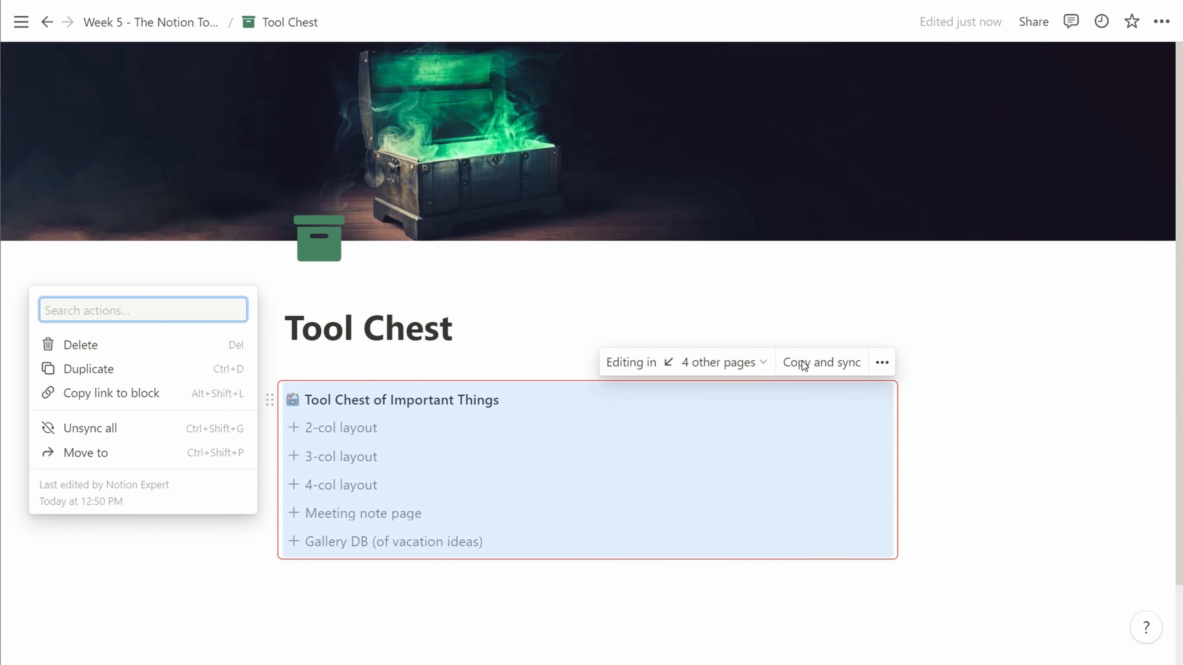
click(815, 361)
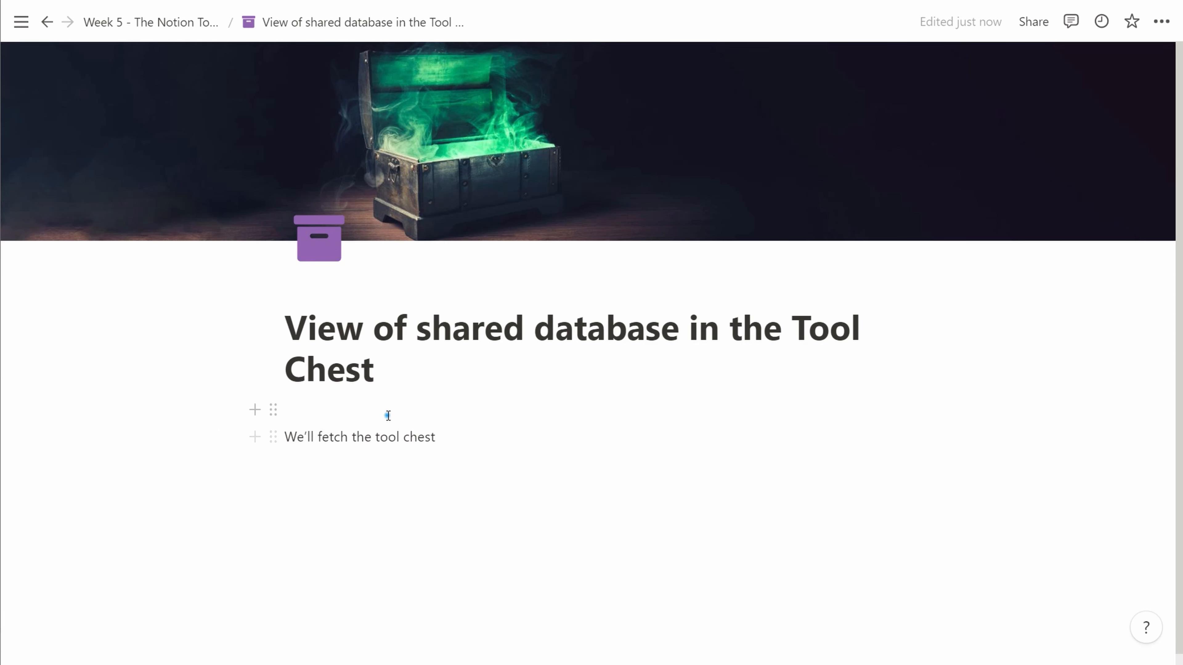
Step: Paste the synced tool chest block above the "We'll fetch the tool chest" line on the shared database view page
key(ctrl+v)
scroll(512, 442, down, 3)
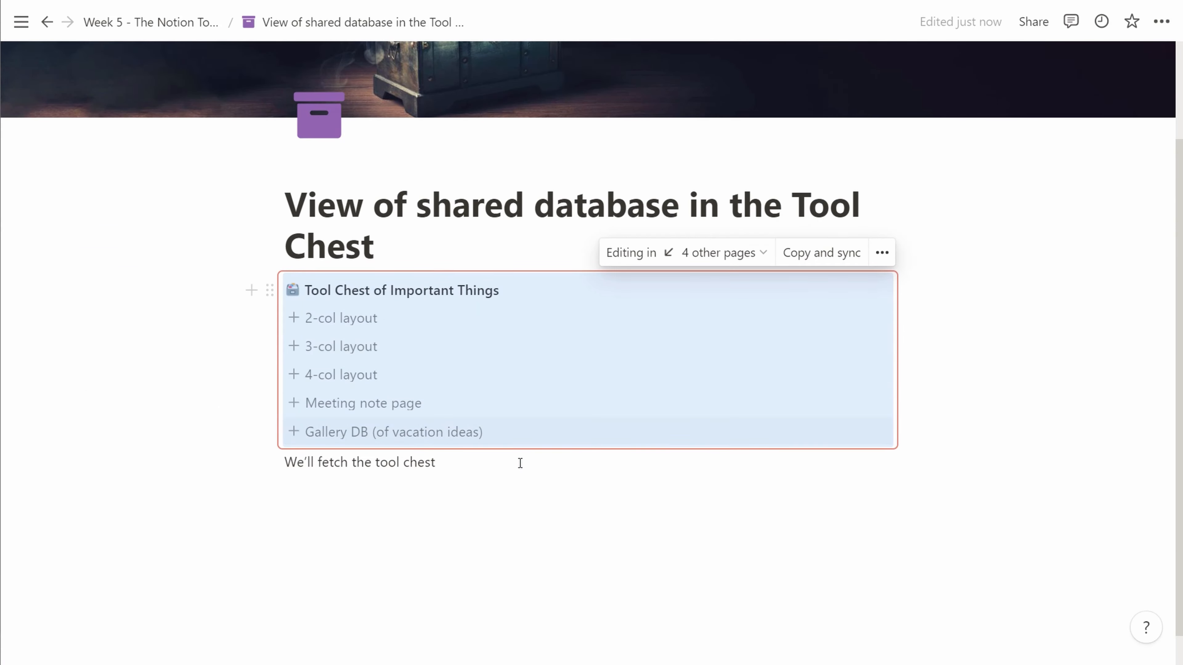
click(434, 475)
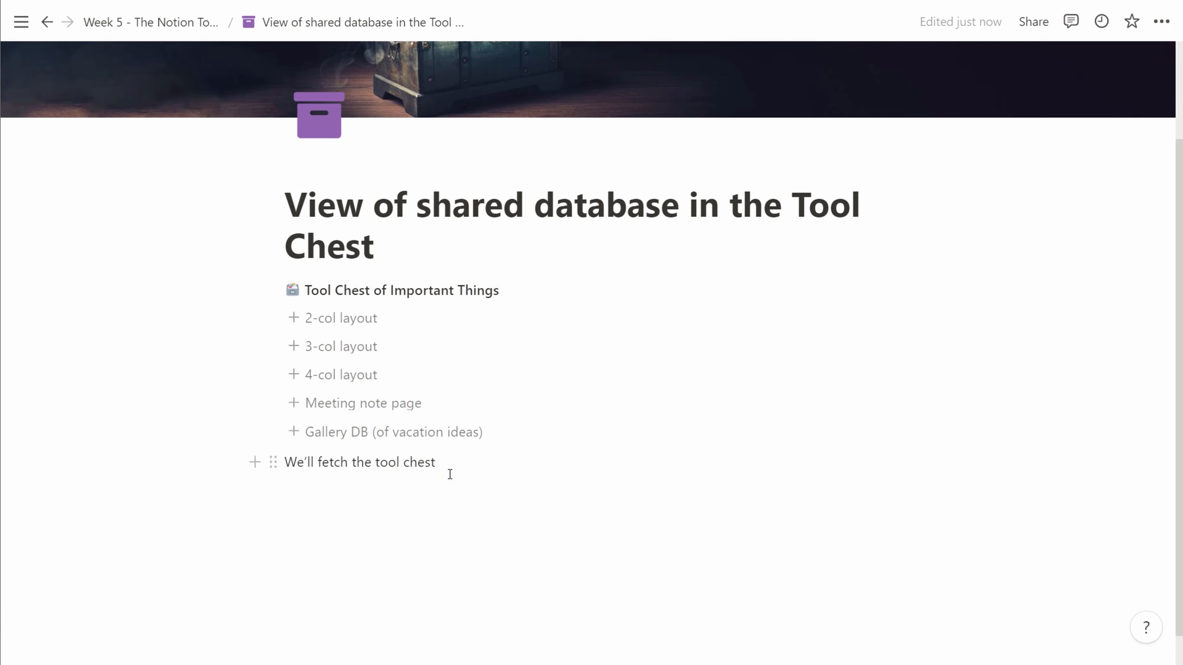
Step: Generate a gallery database with the Gallery DB template button, open it and title it "SHARED database of vacation ideas"
click(430, 428)
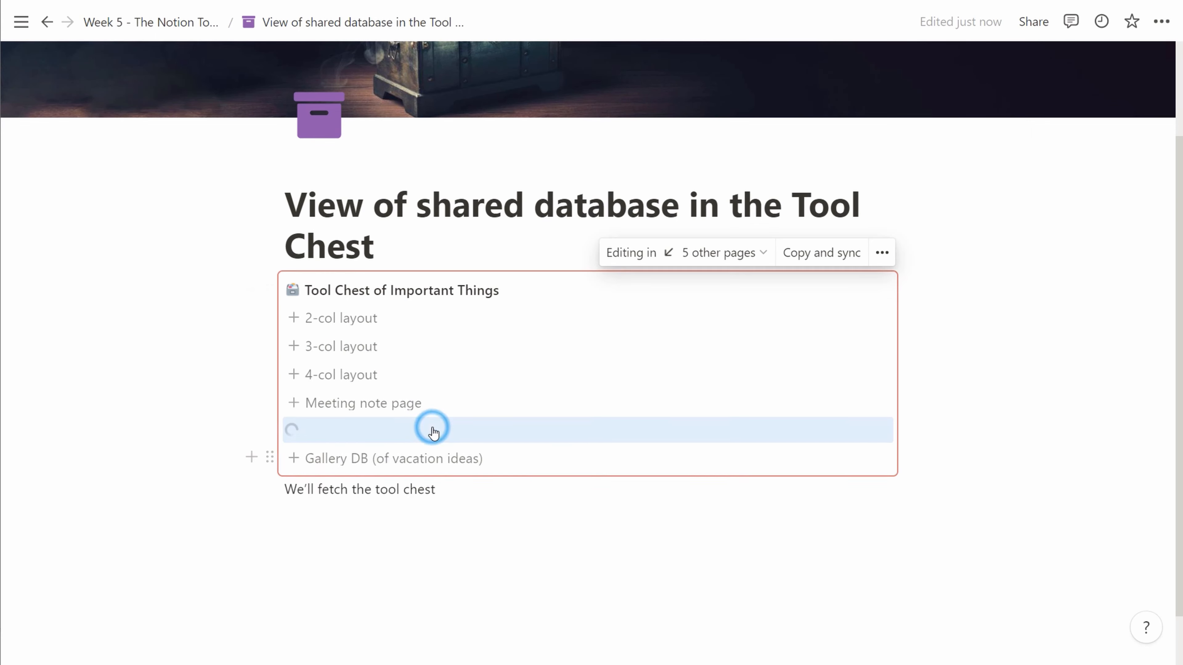
click(391, 460)
click(136, 82)
key(Home)
text(Shared)
key(shift+Home)
text(SHARED database)
key(ctrl+Delete)
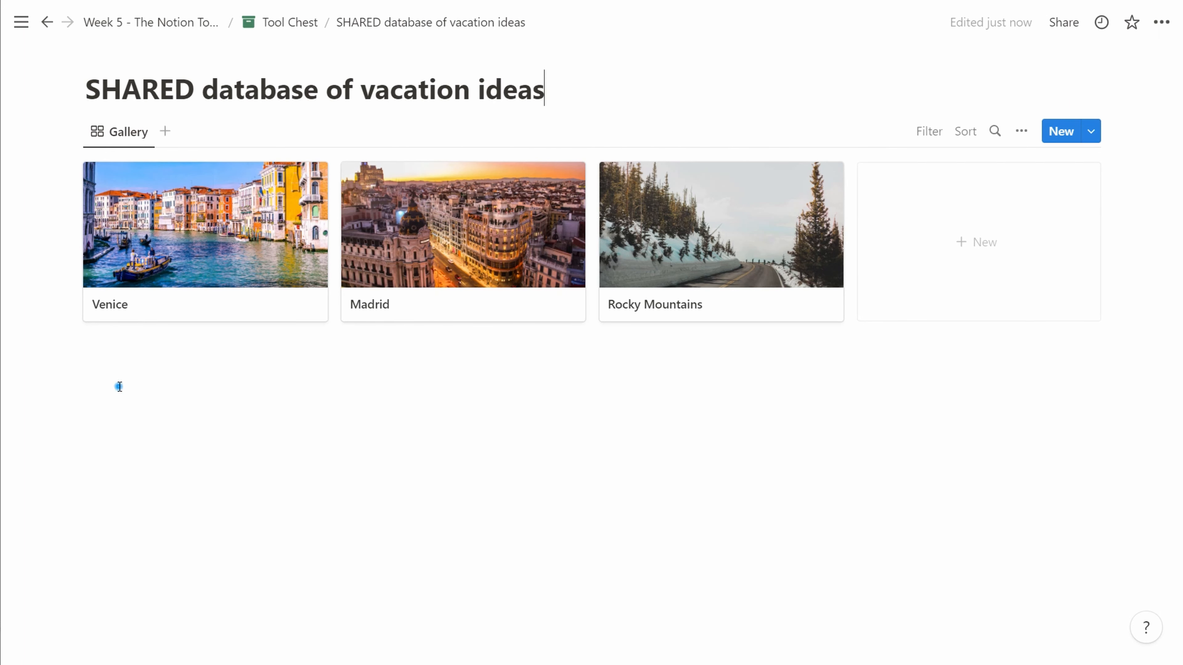
Step: Add a new City tag to the Venice page in the gallery
click(1027, 137)
click(404, 348)
click(237, 270)
click(535, 350)
text(city)
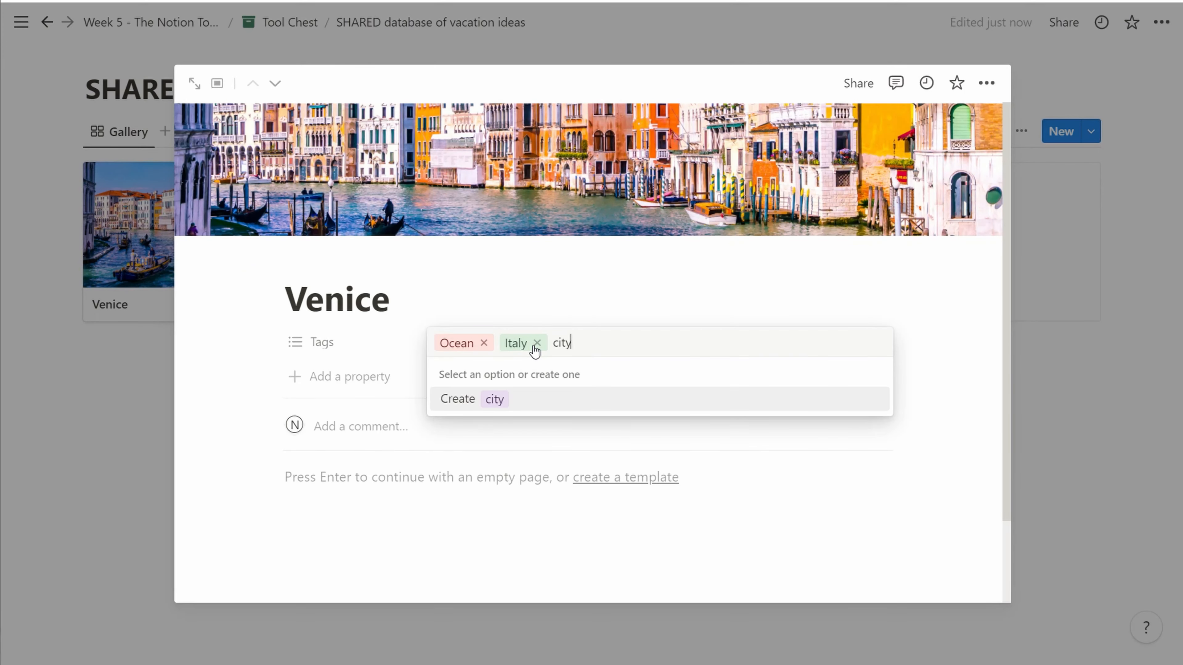
key(Return)
click(124, 356)
click(141, 418)
Step: Add the City tag to the Madrid page
click(390, 289)
click(582, 343)
text(City)
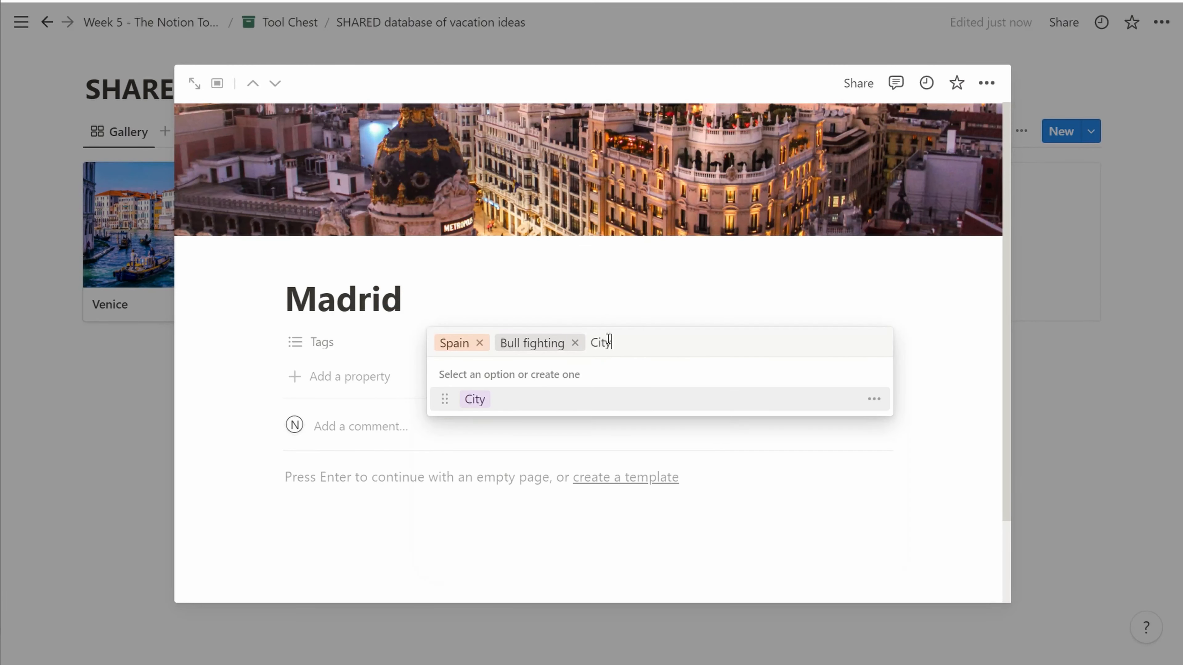
key(Return)
click(103, 388)
click(150, 428)
Step: Add a new Nature tag to the Rocky Mountains page
click(787, 259)
click(574, 343)
text(Nature)
key(Return)
click(428, 408)
click(1048, 247)
Step: Create a new gallery page titled Stockholm and tag it Sweden, City and Ocean
click(1063, 237)
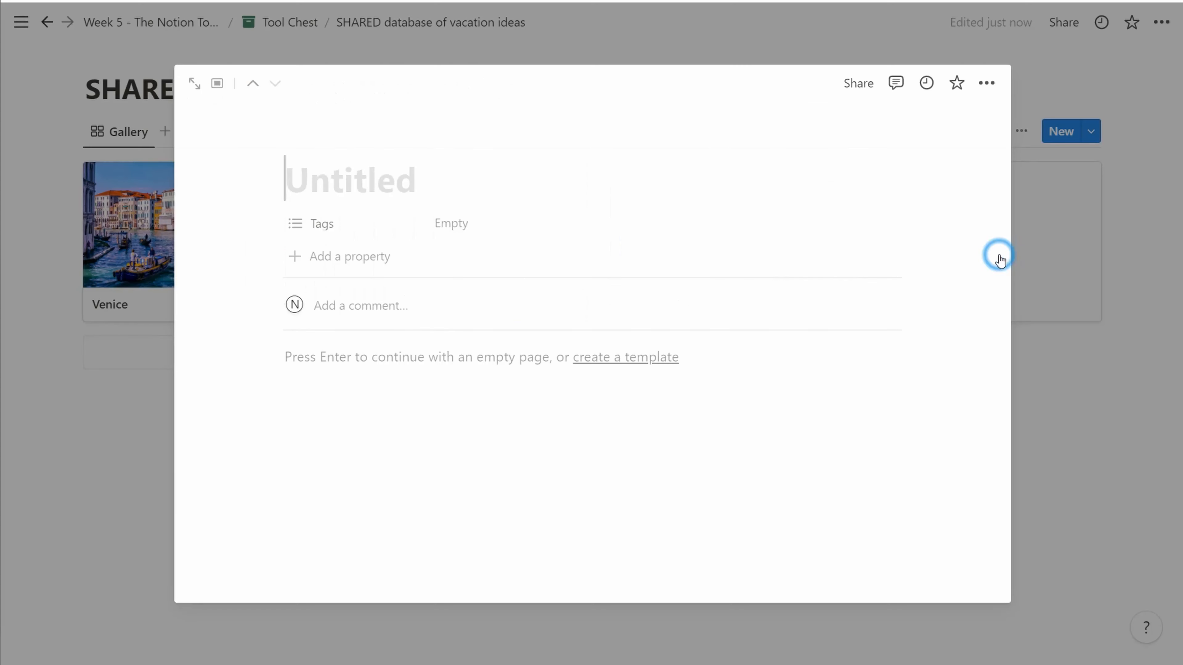
click(451, 223)
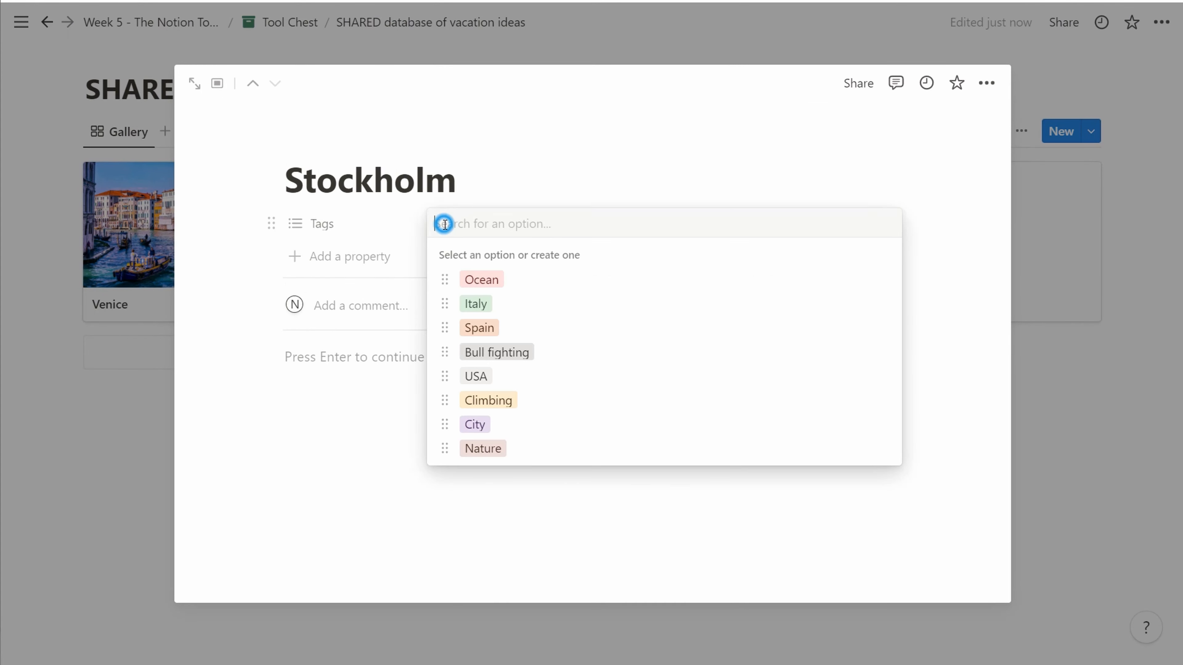
text(Sweden)
key(Return)
text(City)
key(Return)
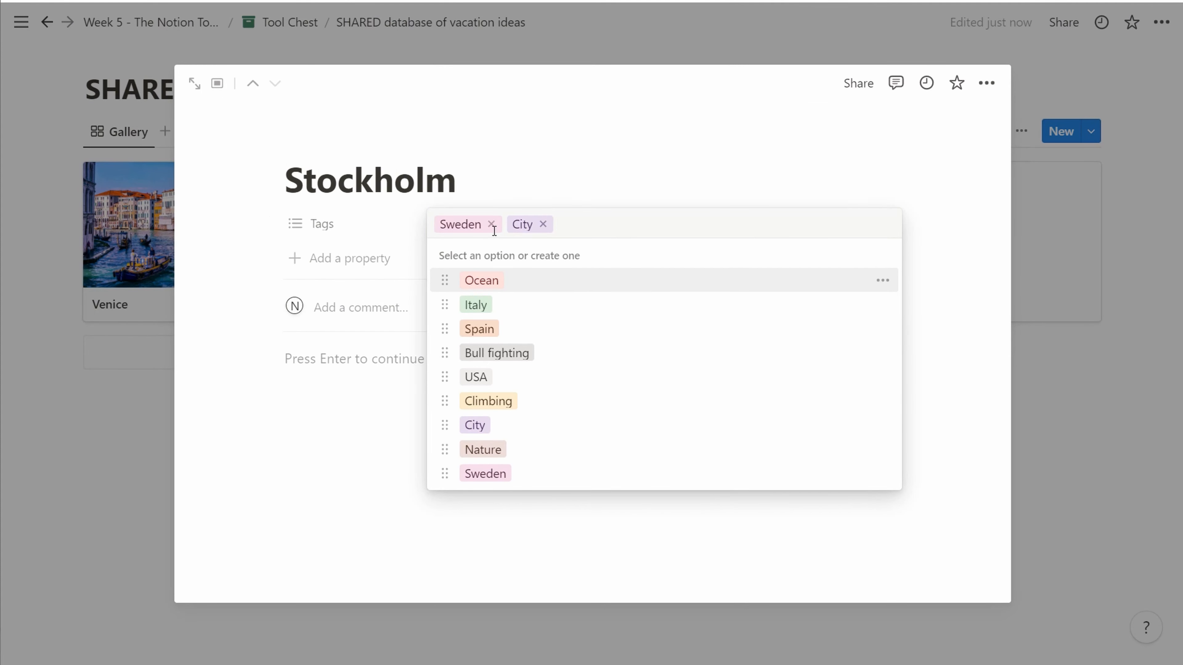
text(Oc)
key(Return)
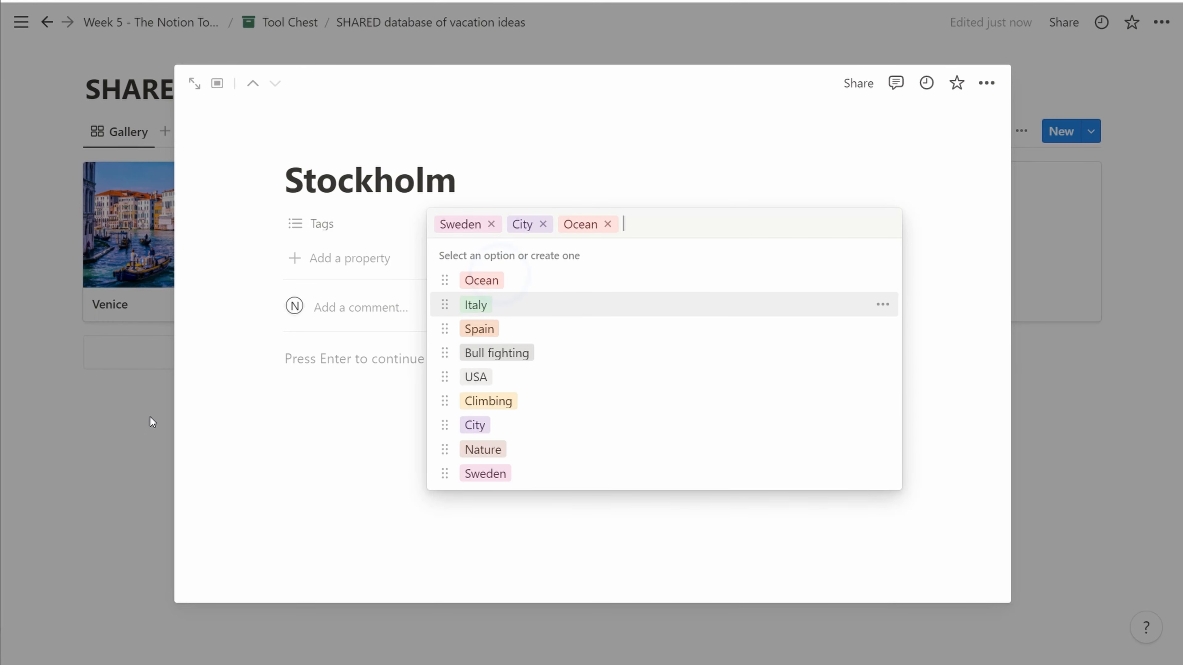
click(234, 406)
Step: Give the Stockholm page an Unsplash cover found with "stockholm", using the waterfront skyline at dusk, and reposition it
click(408, 143)
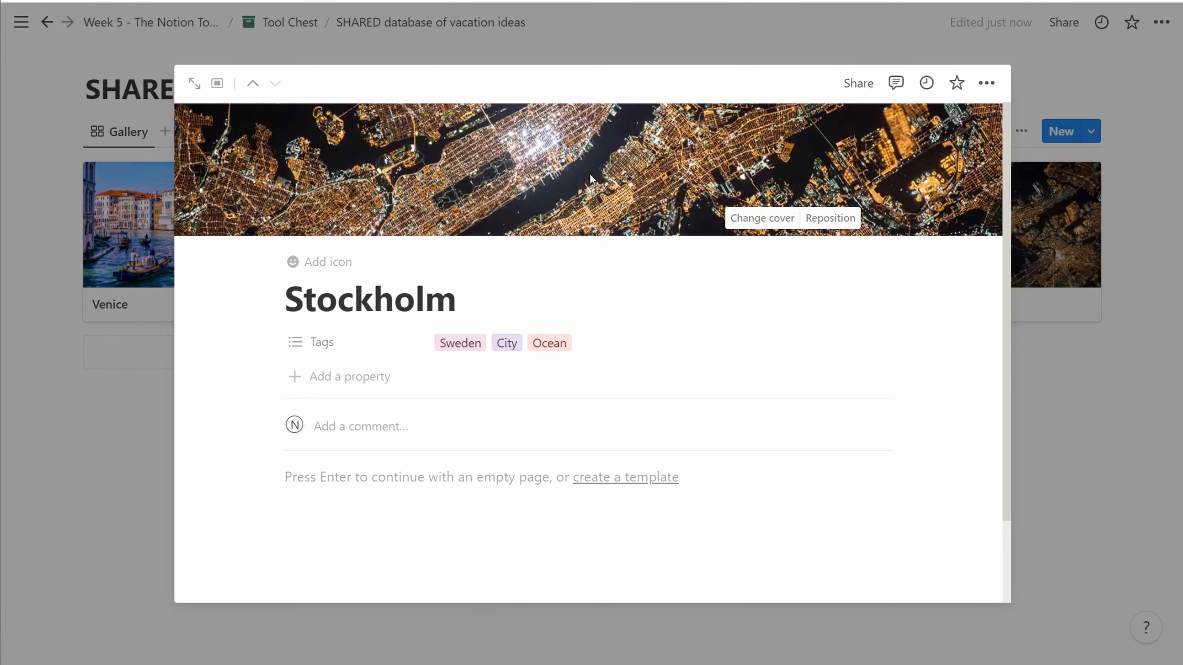
click(746, 218)
click(712, 249)
text(stockholm)
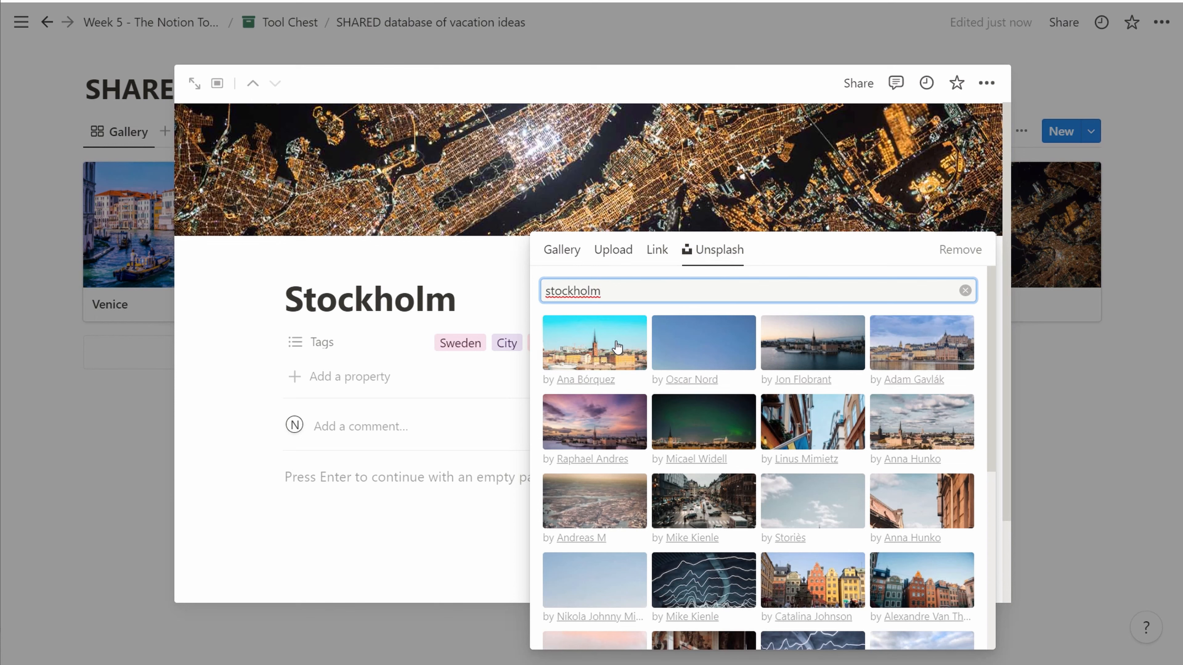
click(812, 343)
click(840, 217)
drag(657, 189, 659, 243)
click(81, 379)
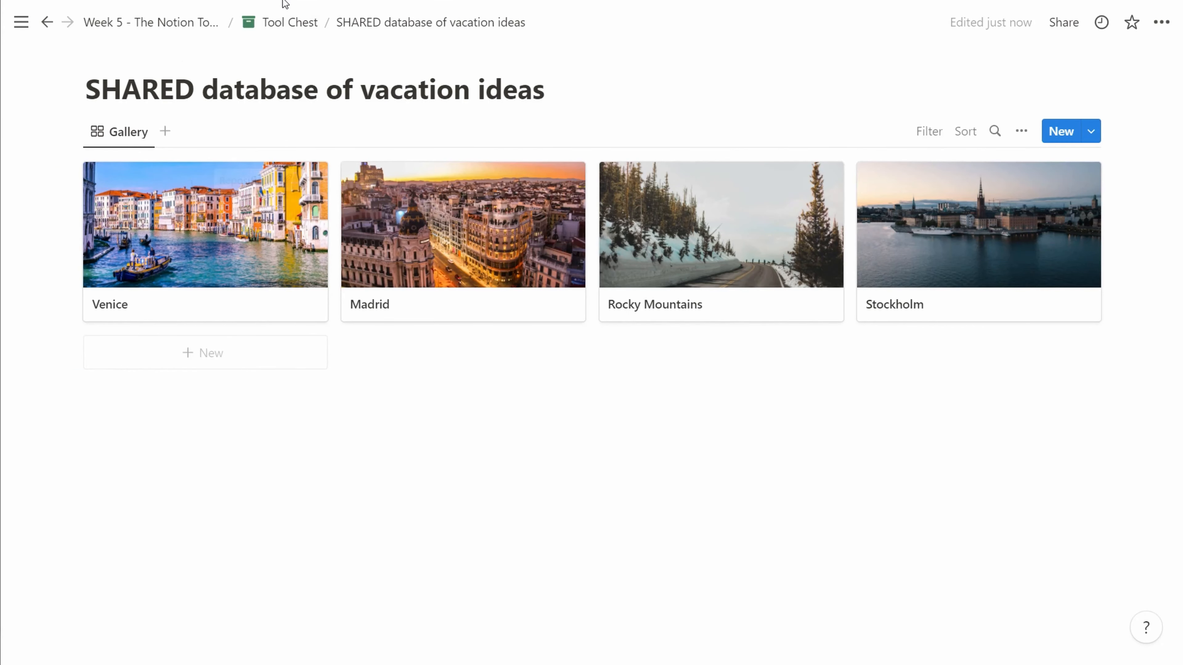
Step: Insert a gallery view on the Tool Chest page with SHARED database of vacation ideas as its data source
click(288, 21)
scroll(382, 470, down, 3)
click(428, 499)
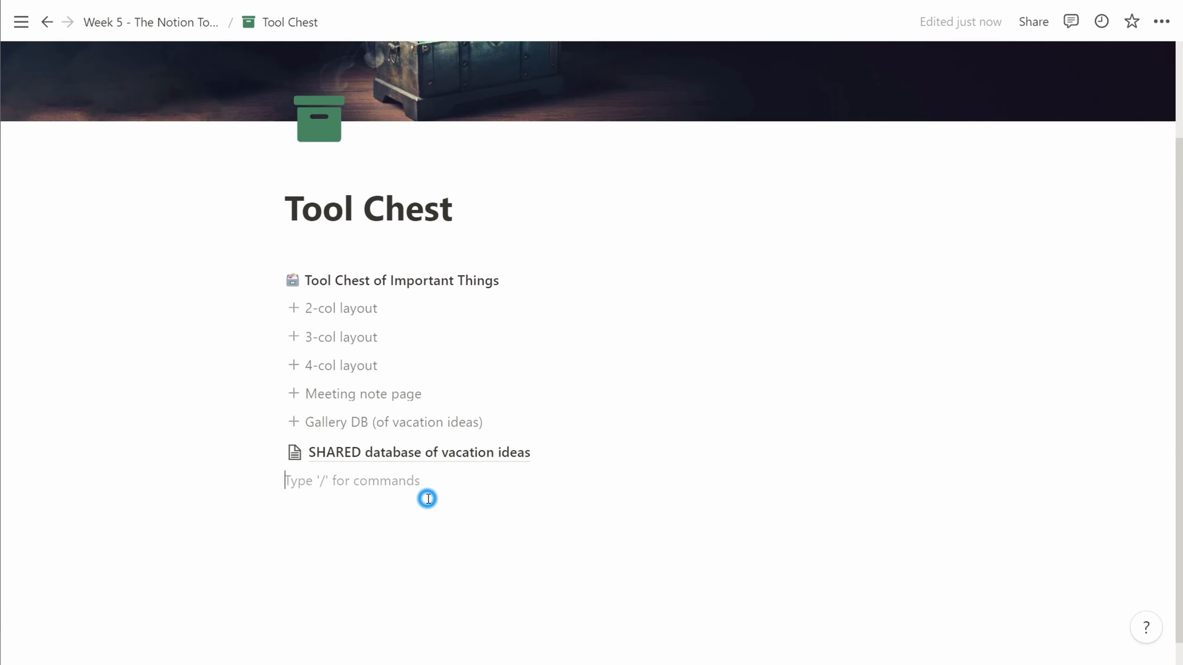
text(/)
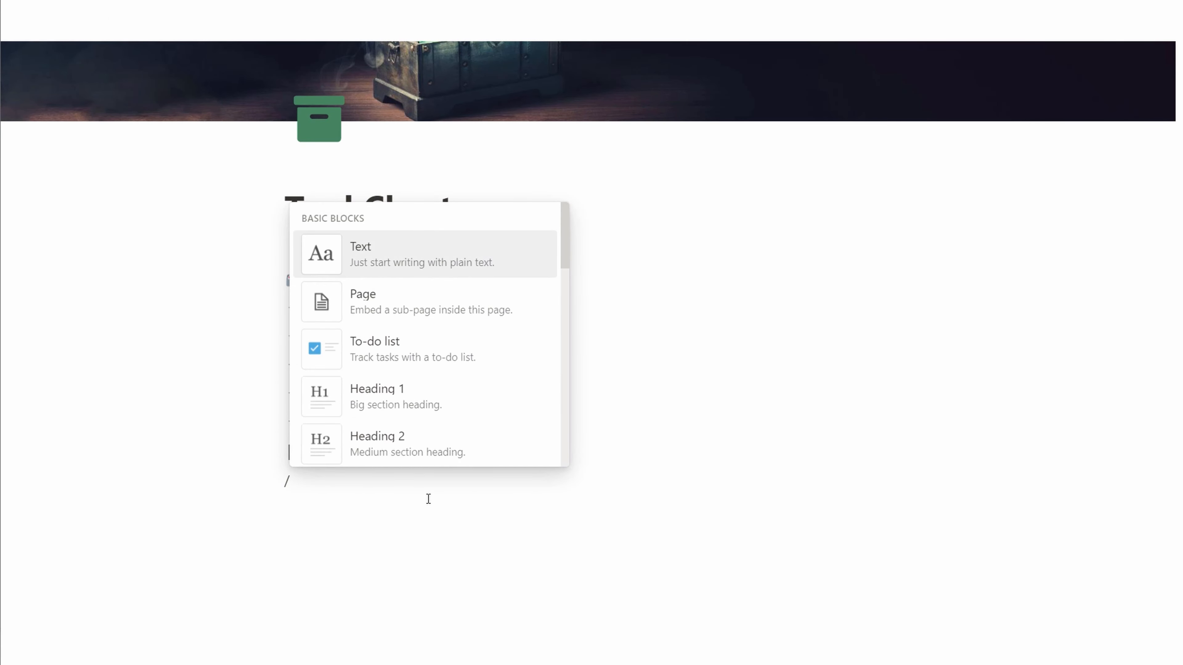
text(view)
scroll(458, 317, down, 2)
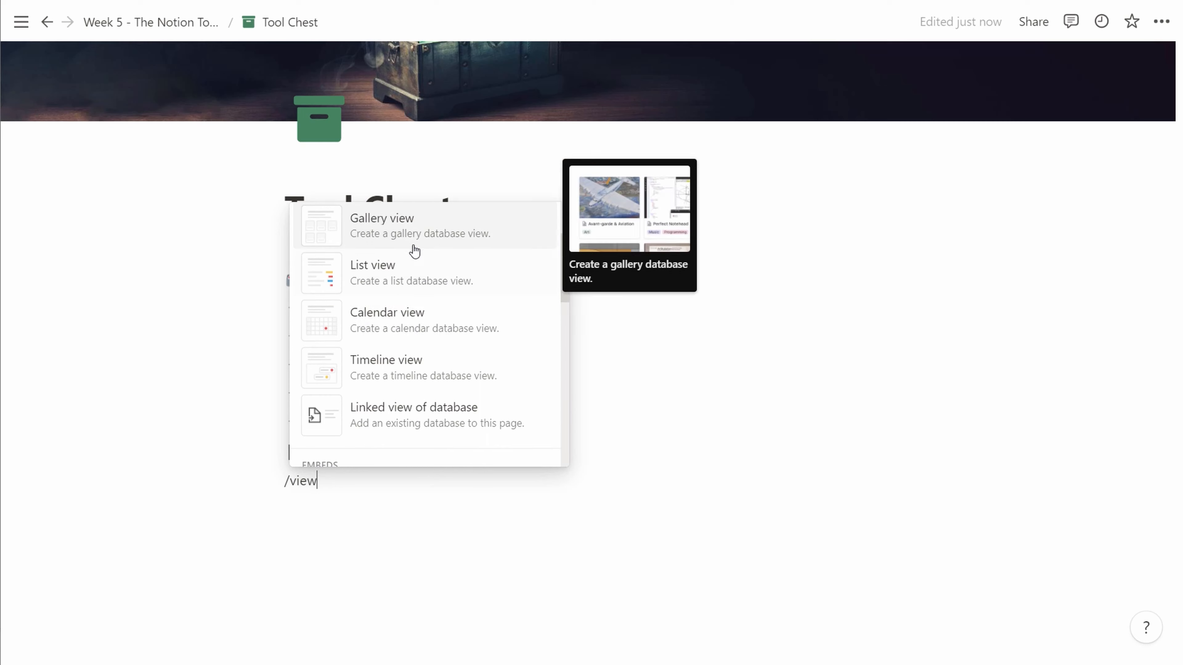
click(414, 246)
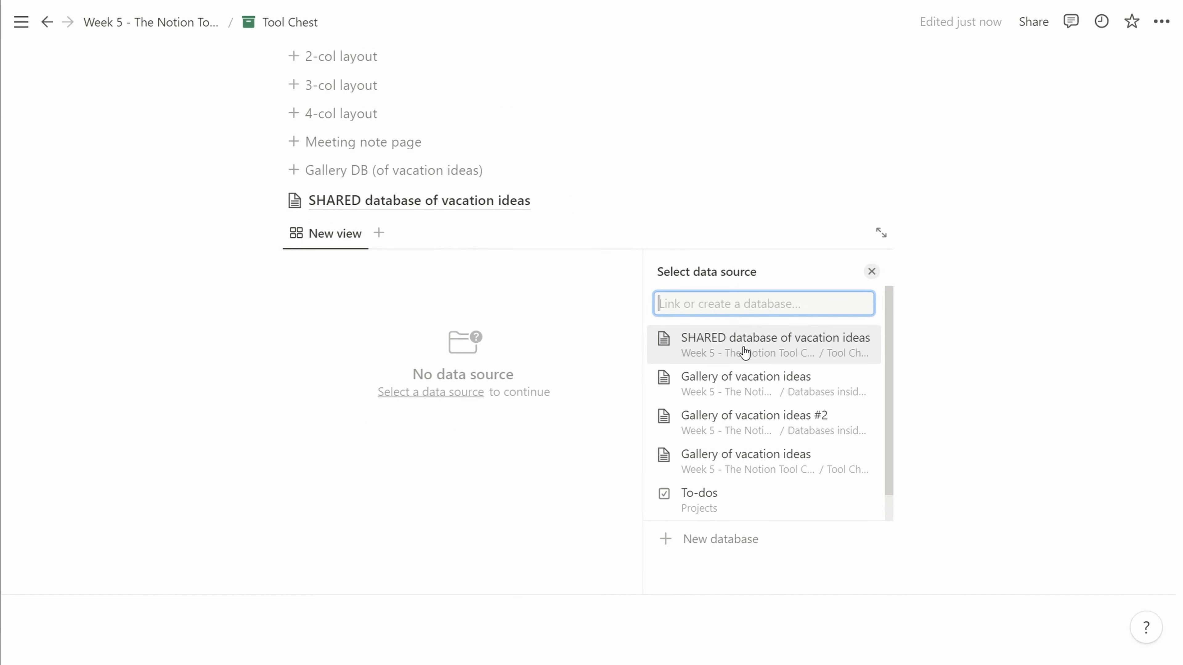
click(744, 347)
Step: Show the Tags property on the cards of the linked gallery view
click(712, 308)
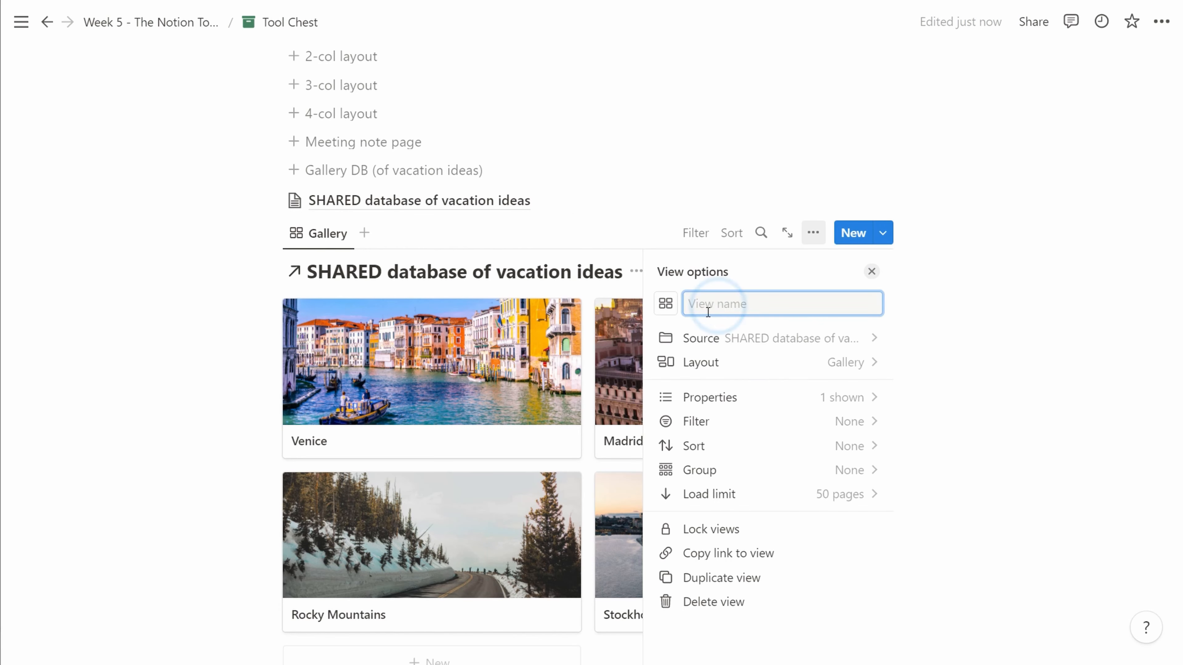
click(716, 401)
click(853, 423)
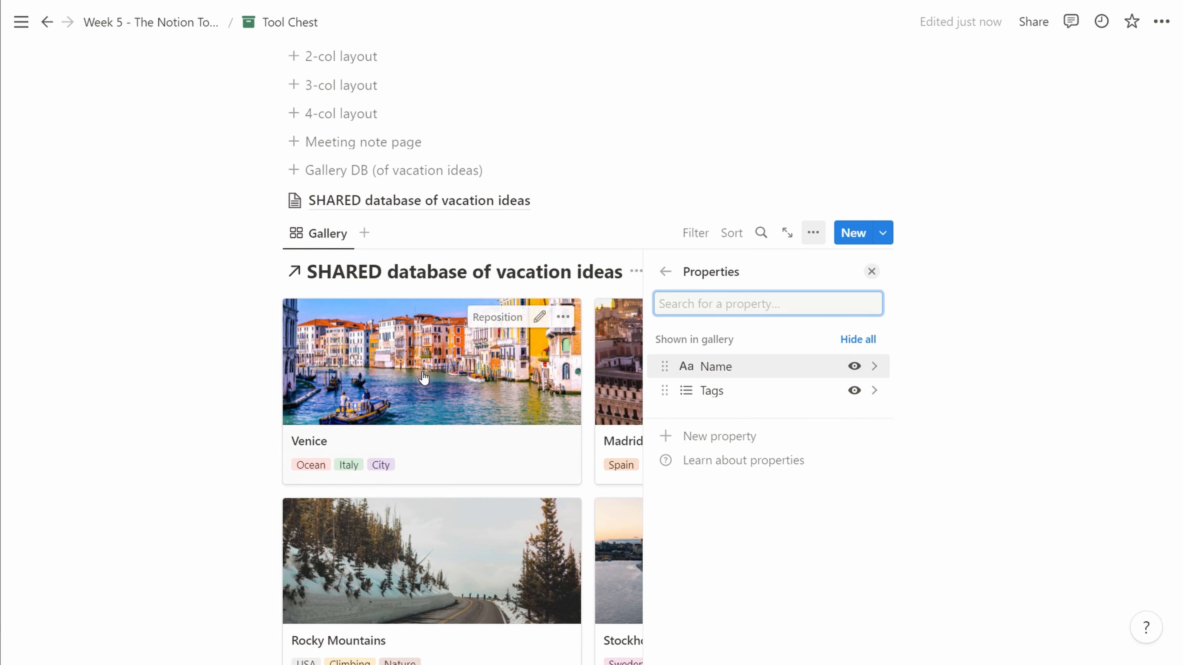
click(481, 227)
scroll(358, 226, up, 2)
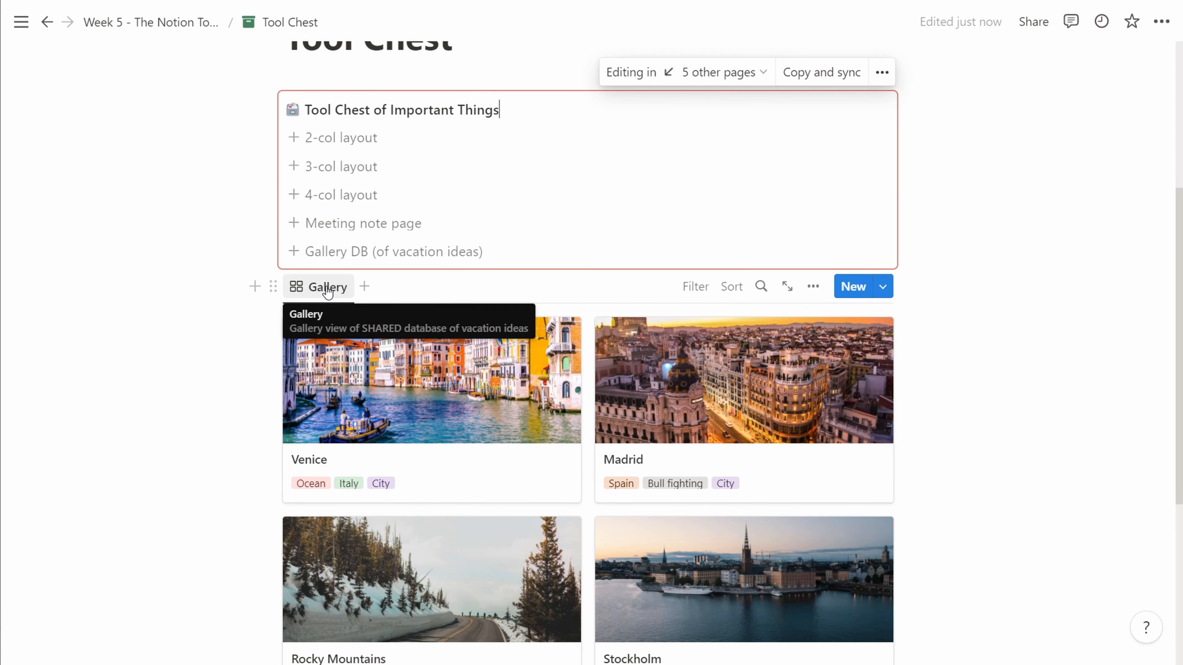
Step: Create a sub-page at the end of the Tool Chest page titled "Vacation ideas view (turn into text)"
scroll(326, 293, down, 7)
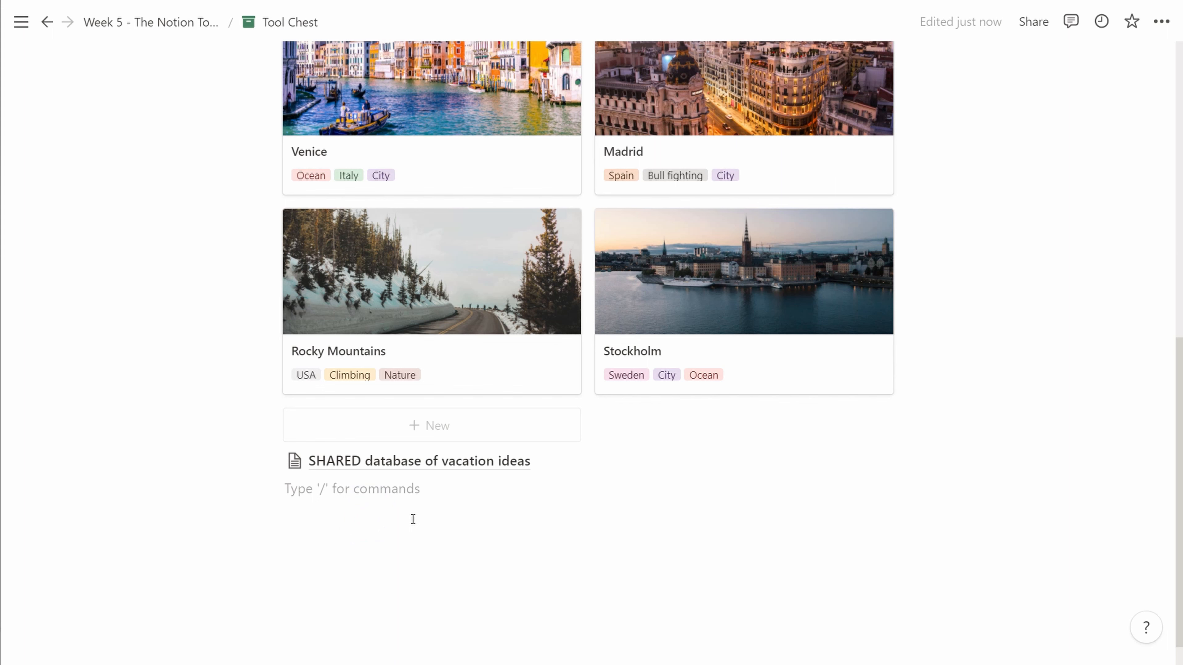
text(/page)
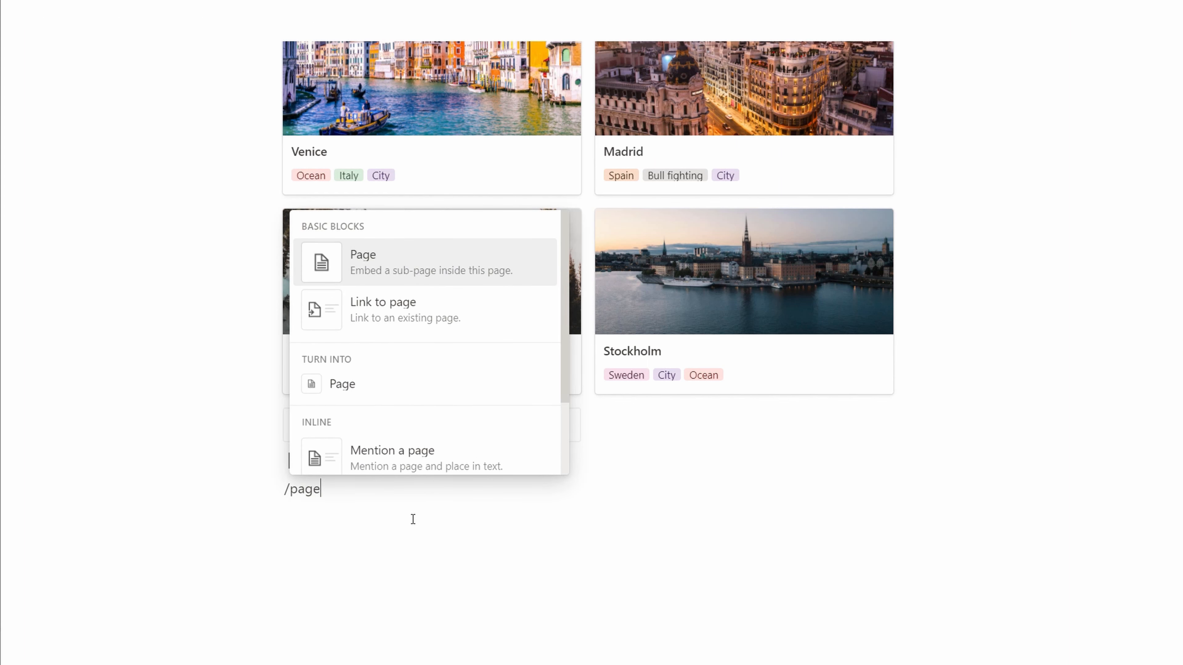
key(Return)
text(Vact)
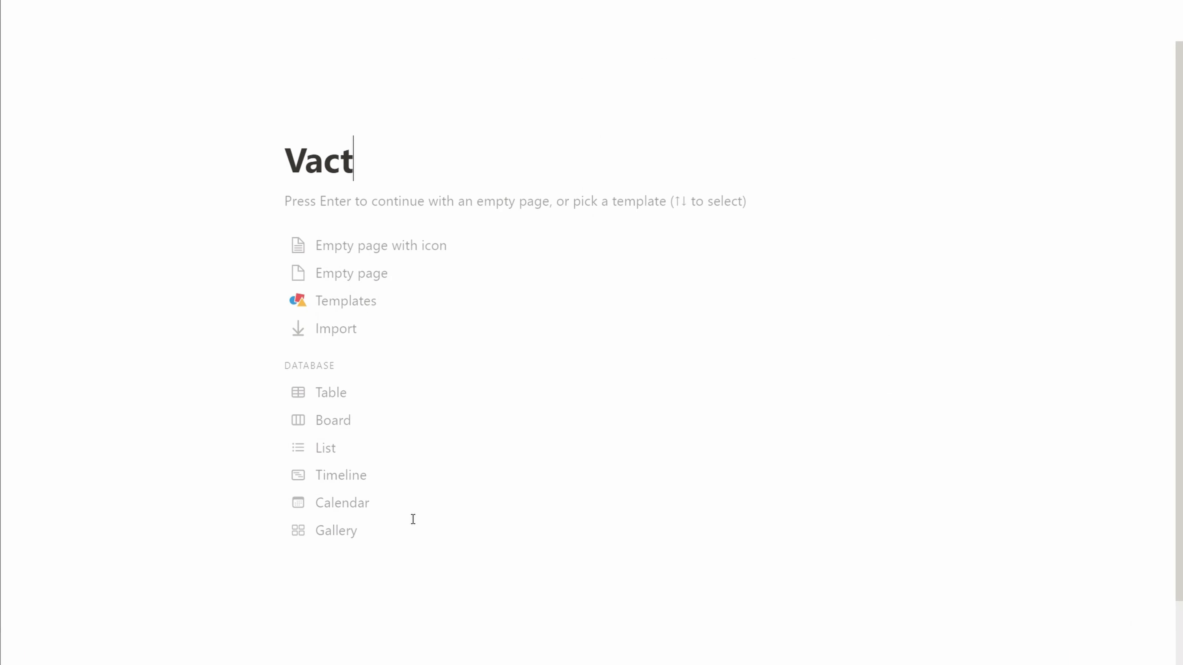
text())
key(ctrl+Left)
key(ctrl+Left)
key(ctrl+Left)
text(turn into text)
key(ctrl+Delete)
key(ctrl+Delete)
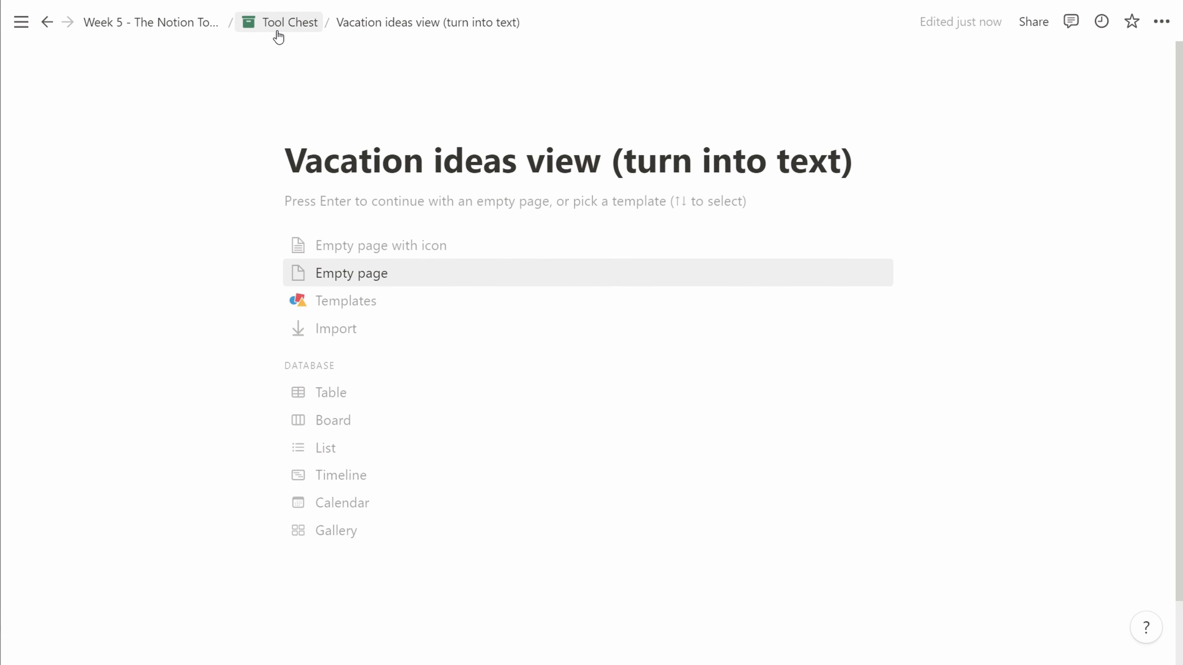
Step: Move the linked gallery view from the Tool Chest page into the empty "Vacation ideas view (turn into text)" page
click(278, 32)
scroll(303, 317, down, 1)
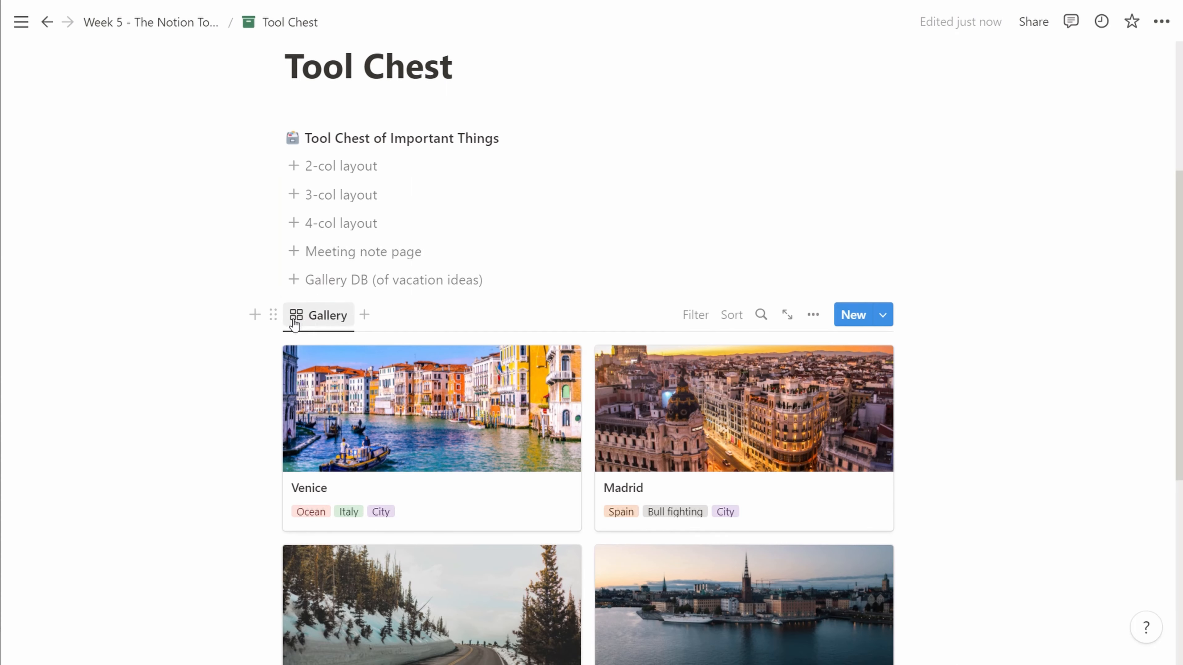
click(275, 314)
click(277, 315)
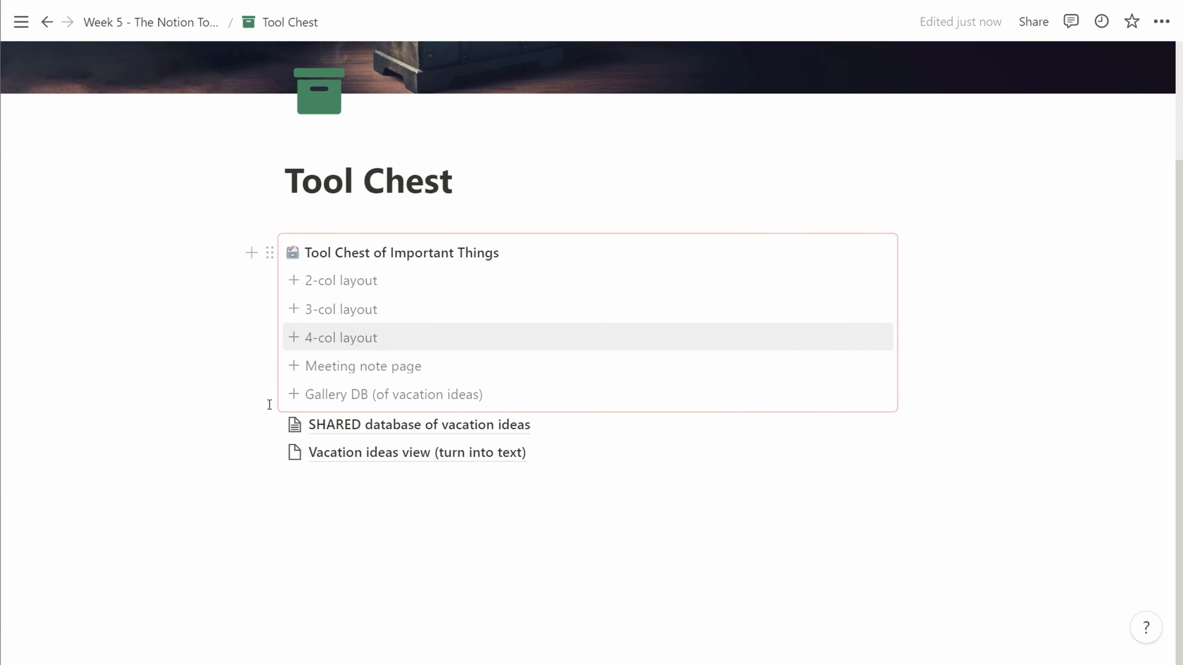
click(328, 450)
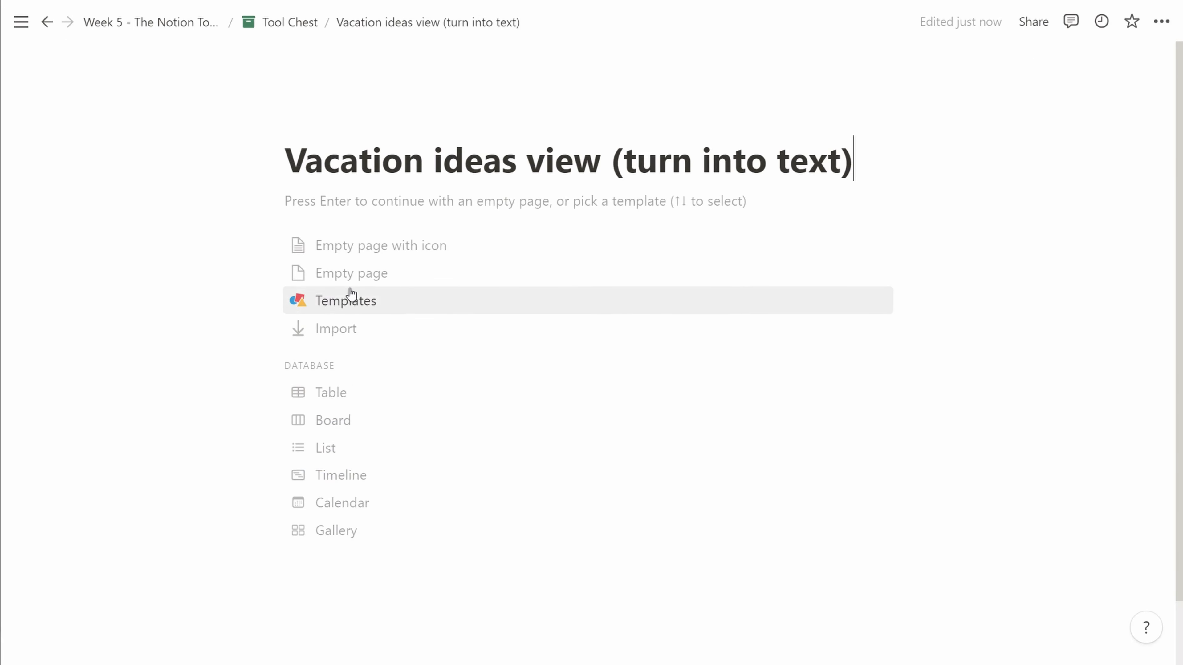
click(355, 268)
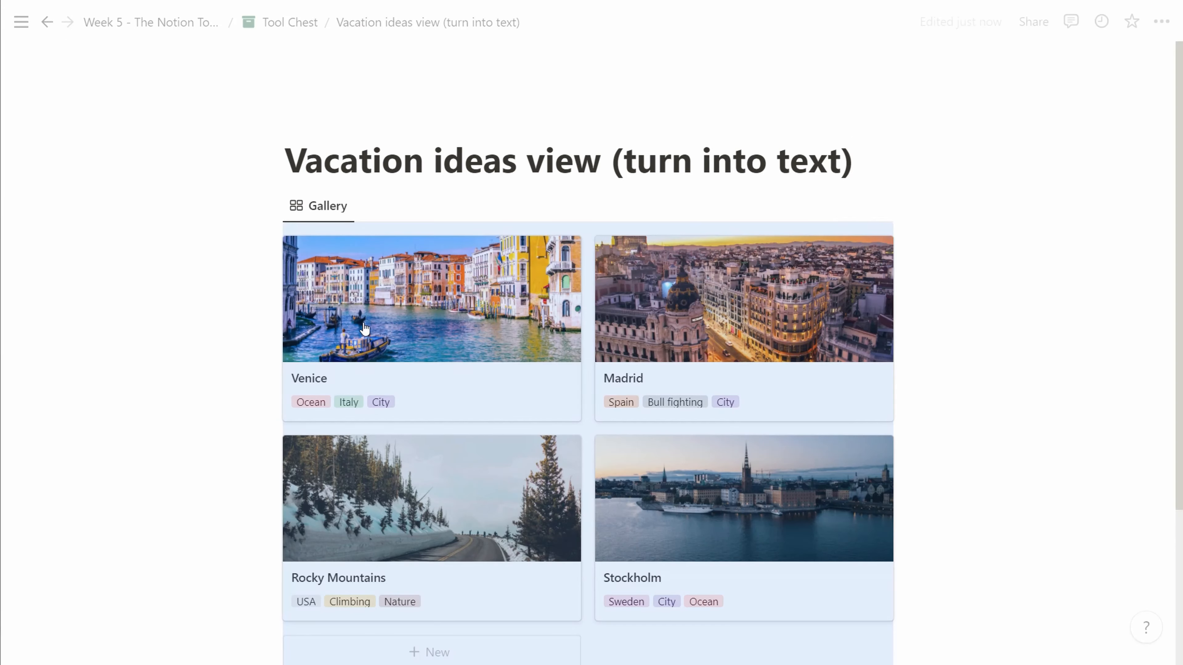
Step: Return to the Tool Chest page and insert a template button below the Vacation ideas view page link
click(295, 23)
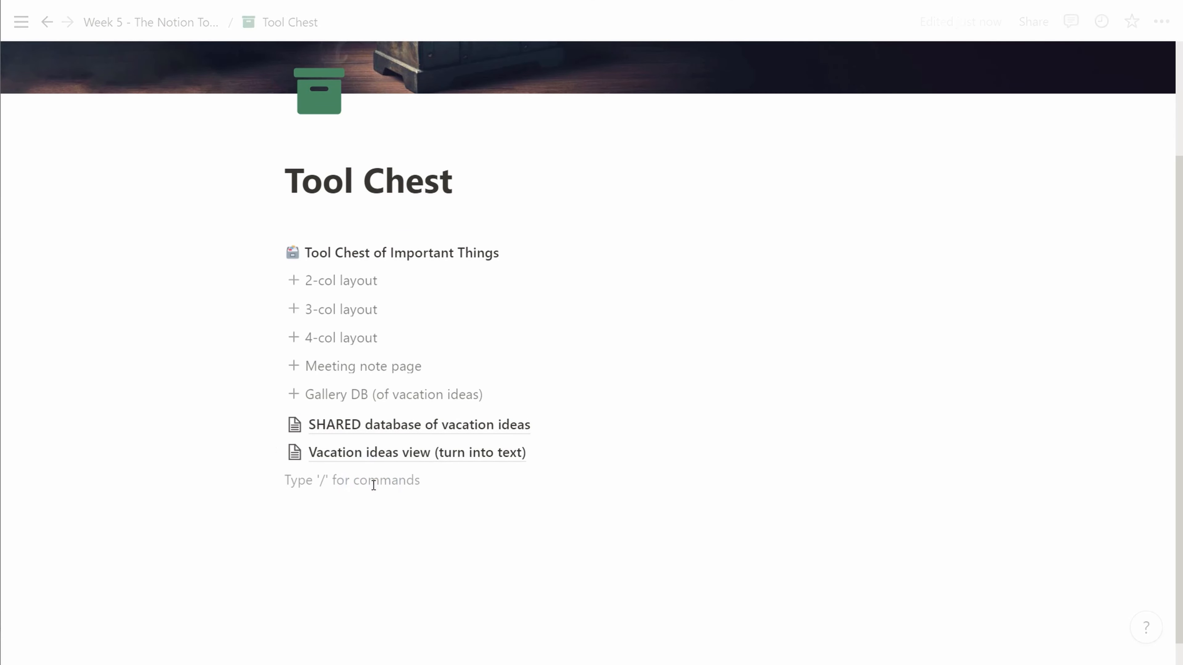
text(/but)
key(Return)
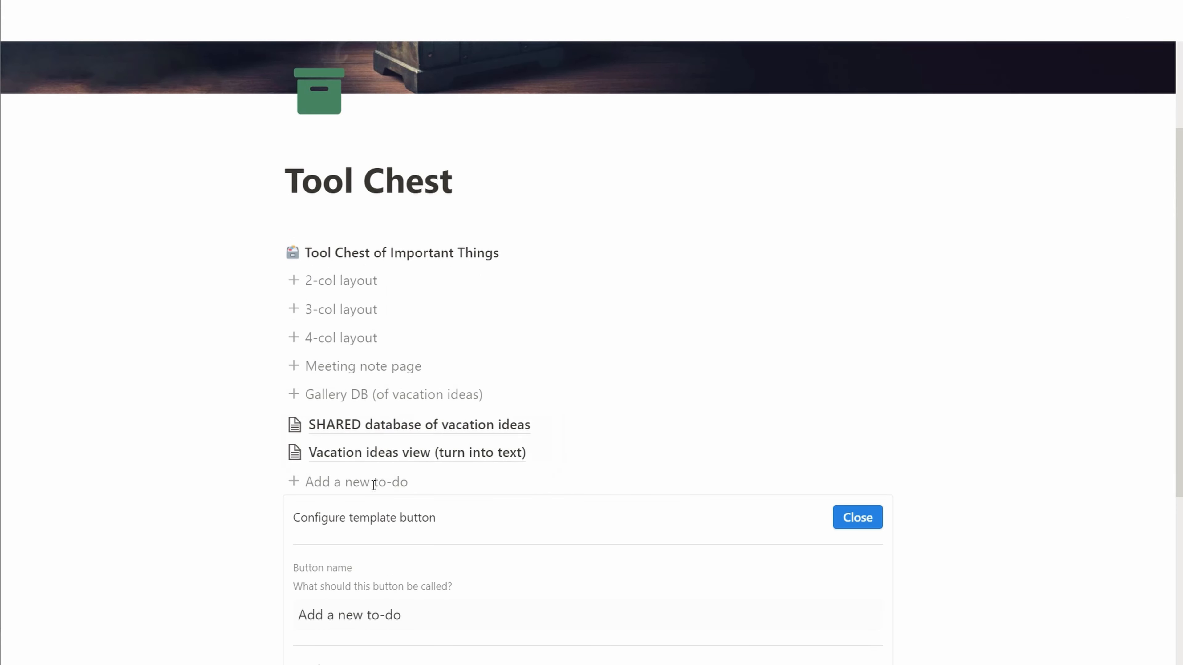
Step: Name the new template button "New view for vacation DB"
scroll(373, 485, down, 3)
click(407, 496)
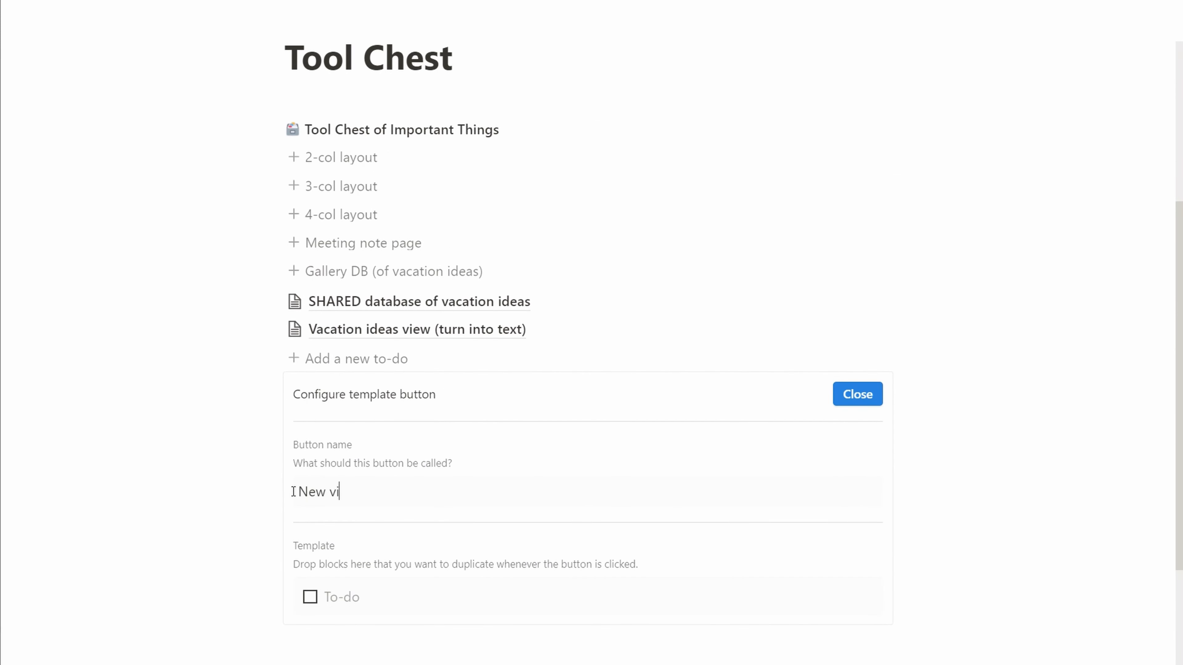
text(New view for vacation DB)
Step: Move the Vacation ideas view page into the button's template and remove the default to-do block from it
drag(321, 329, 366, 546)
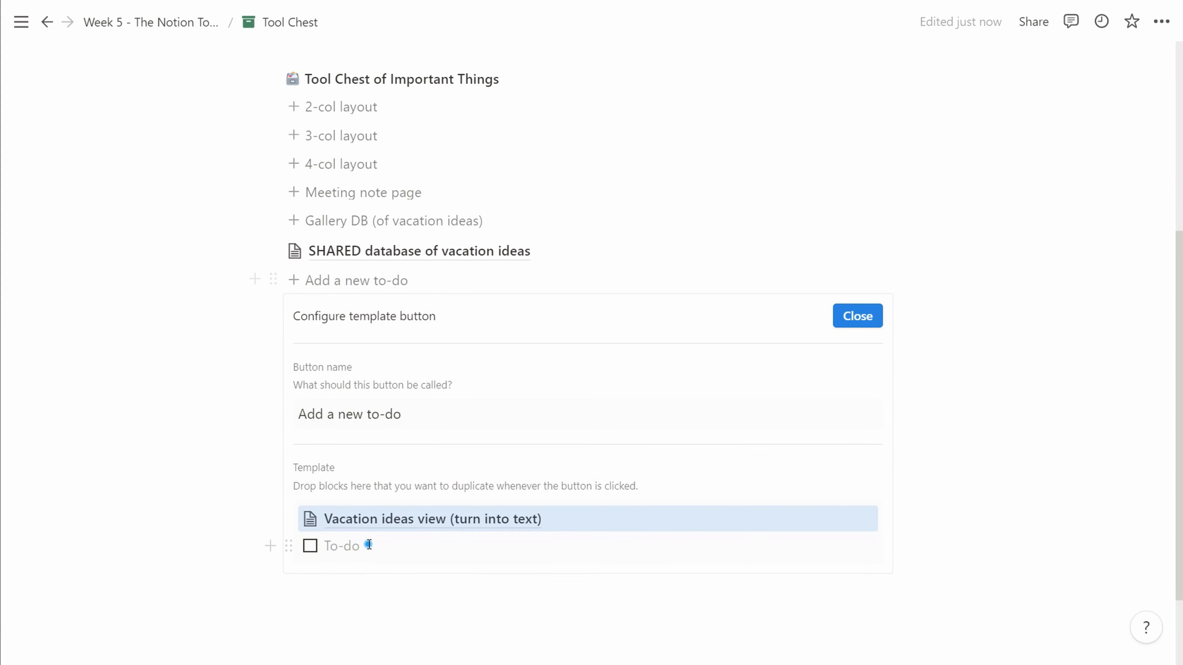
click(369, 545)
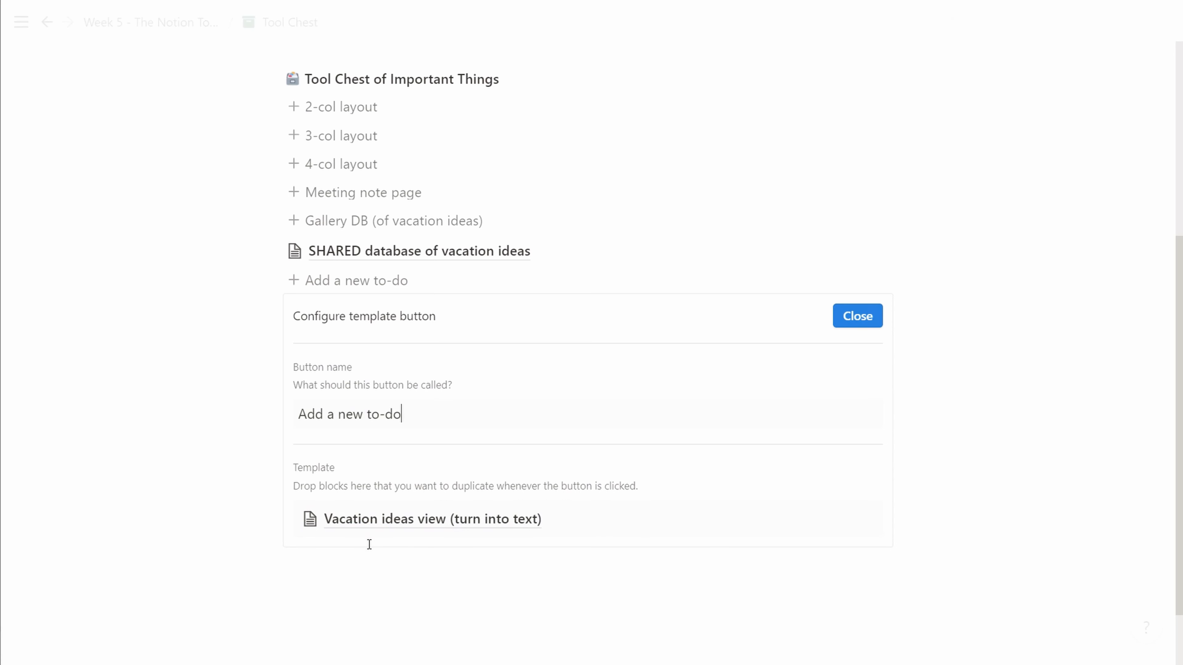
click(369, 587)
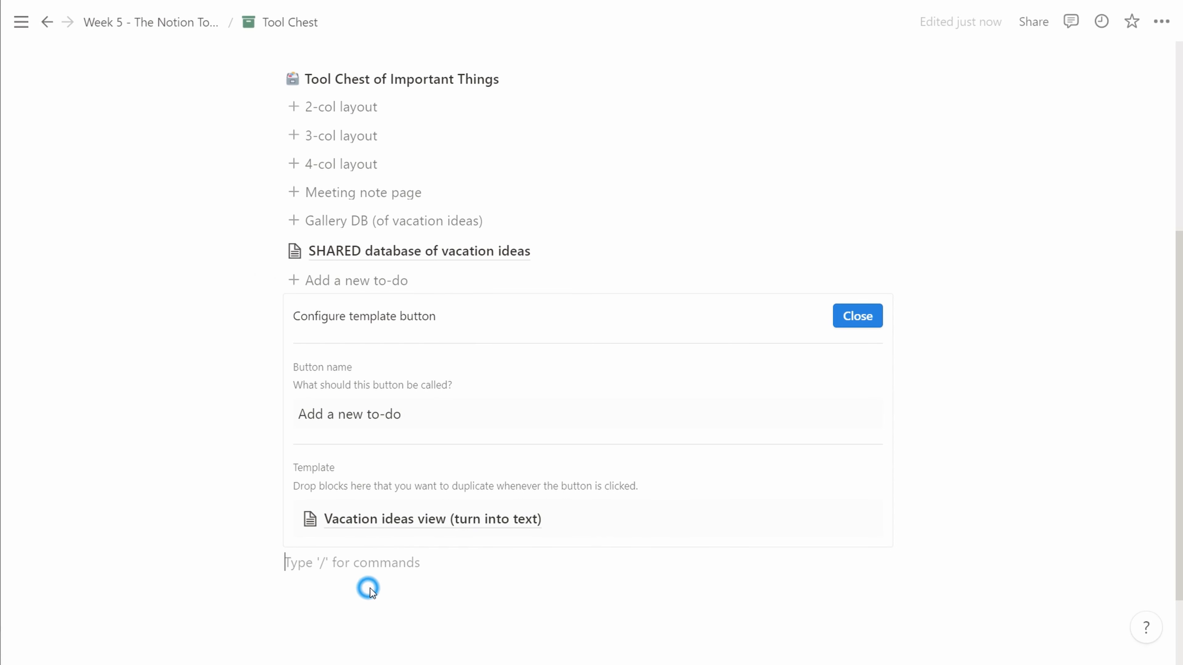
Step: Rename the template button "View for vacation DB", close its configuration and move it above the SHARED database page link
click(856, 316)
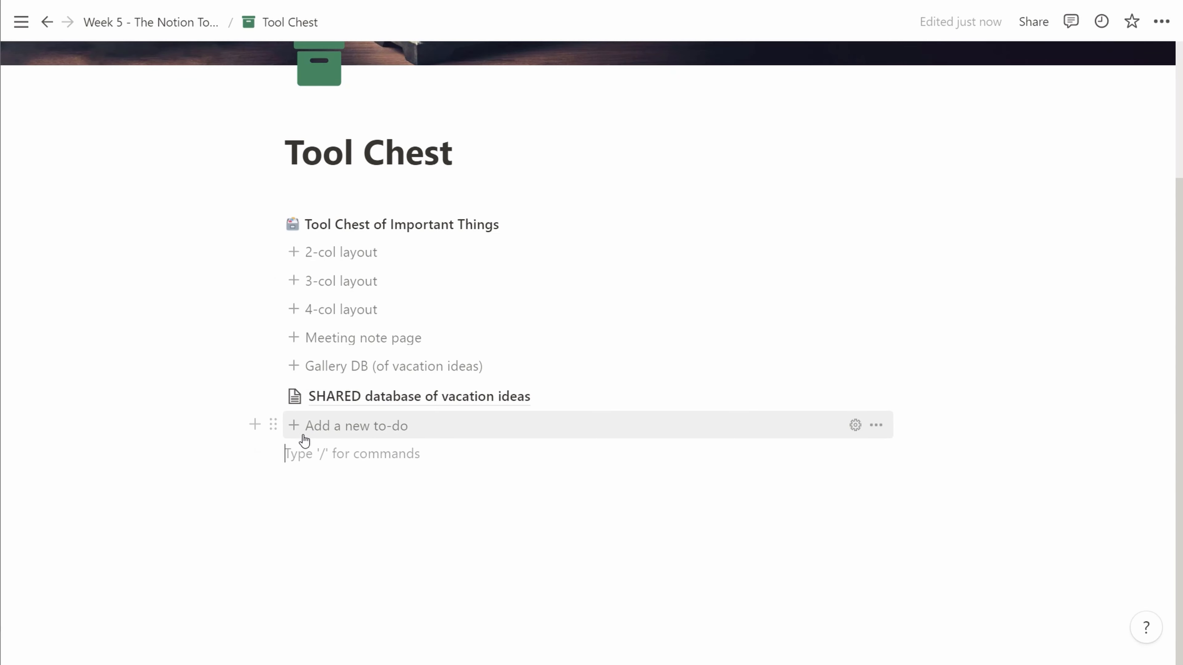
click(855, 426)
text(View for vac)
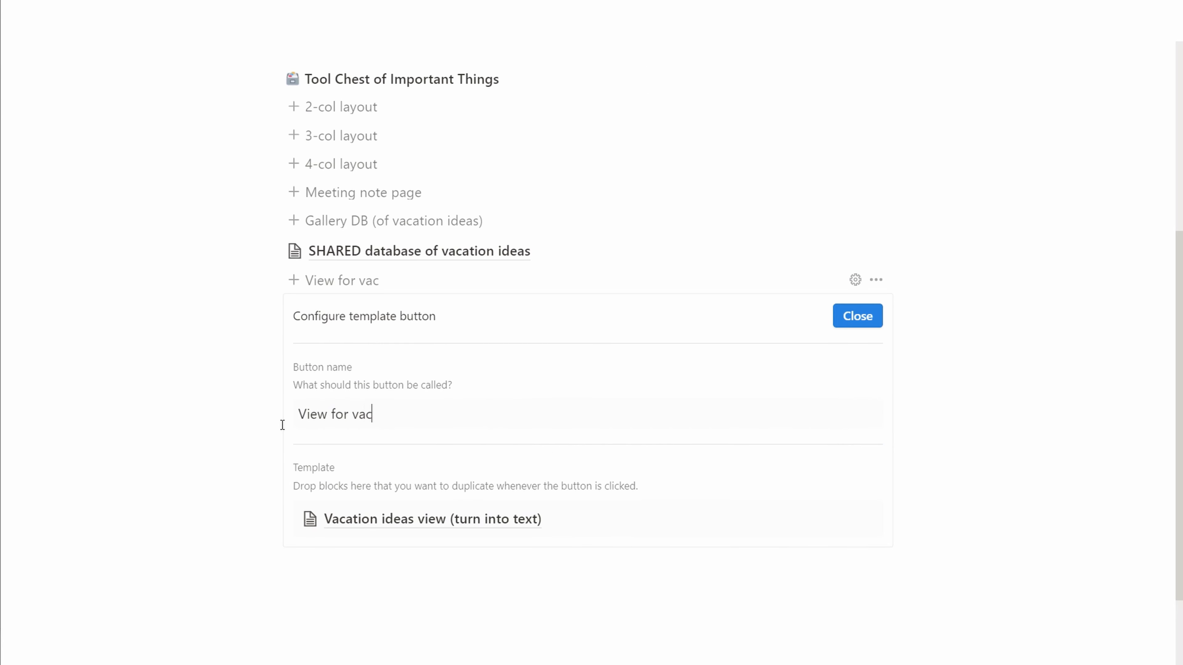
click(856, 318)
drag(416, 429, 409, 378)
Step: Apply a red background to the empty block below the SHARED database page link
click(394, 470)
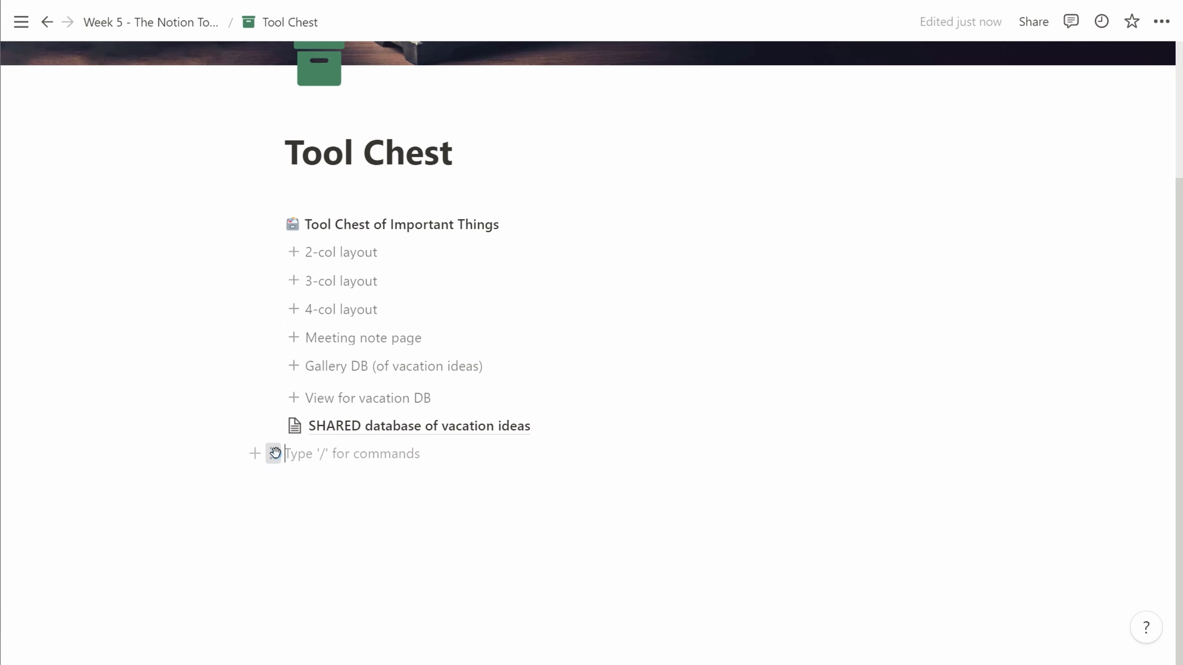
click(275, 452)
mouse_move(223, 553)
scroll(327, 606, down, 3)
click(328, 634)
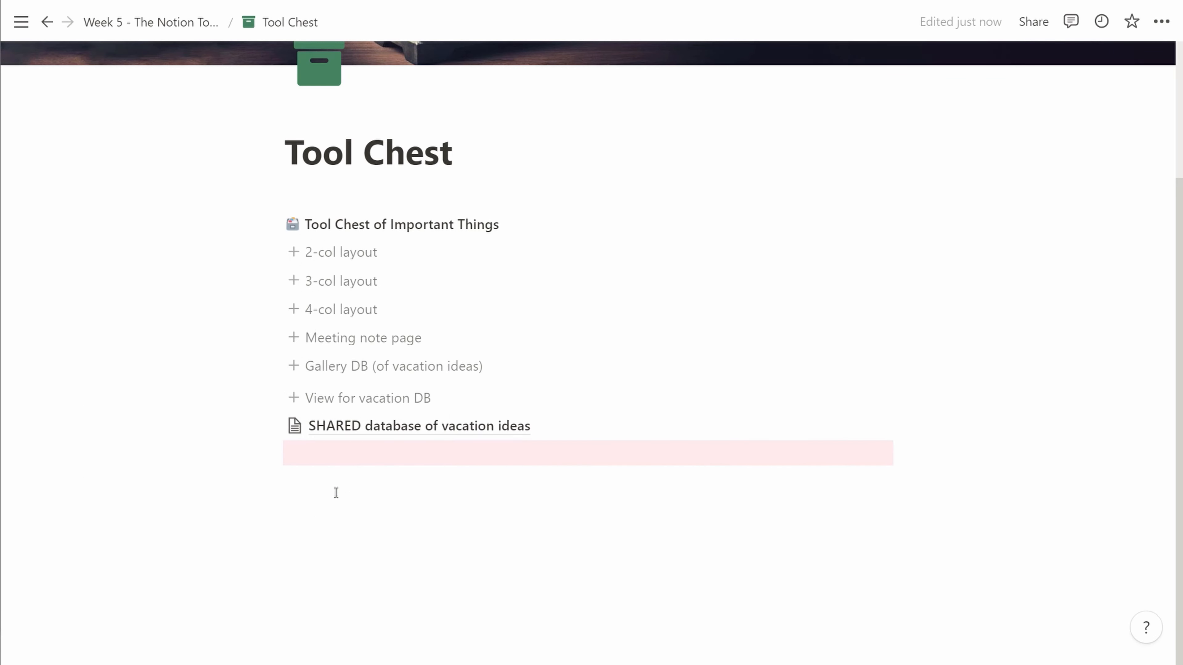
Step: Write "NOTE! The DATABASE stays outside the Synced Block (and the template button) while the VIEW goes inside the button!" in the red block, bolding NOTE!
click(333, 461)
key(shift+Return)
key(shift+Return)
key(Up)
text(N)
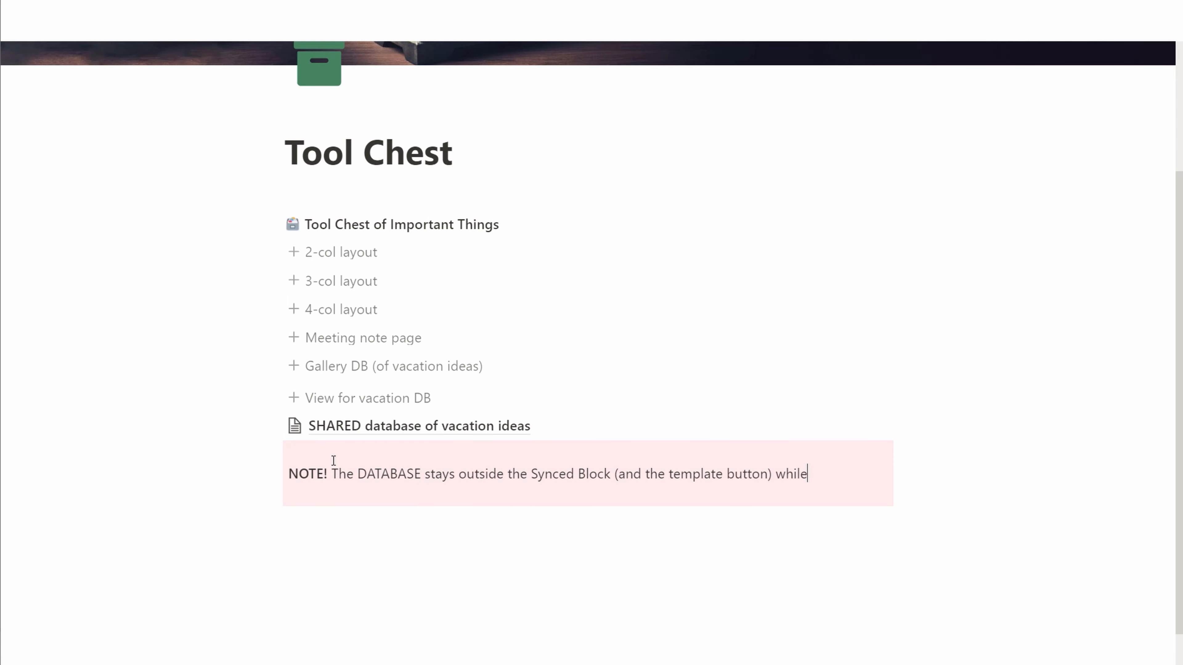
text(goes inside the button!)
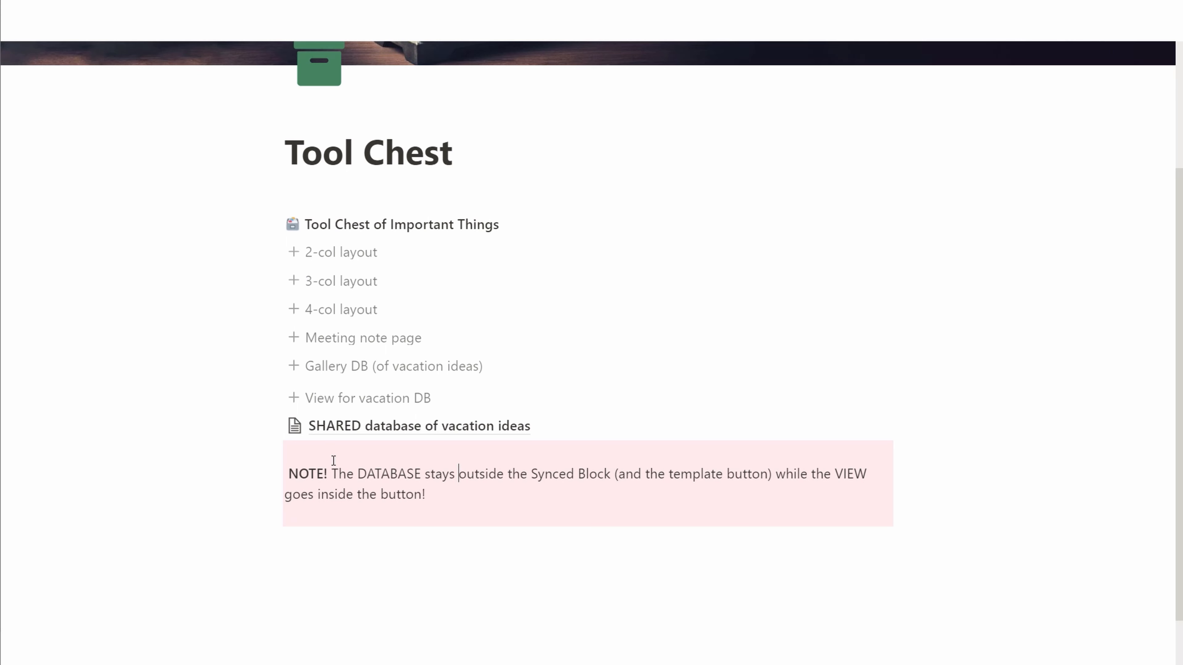
click(367, 562)
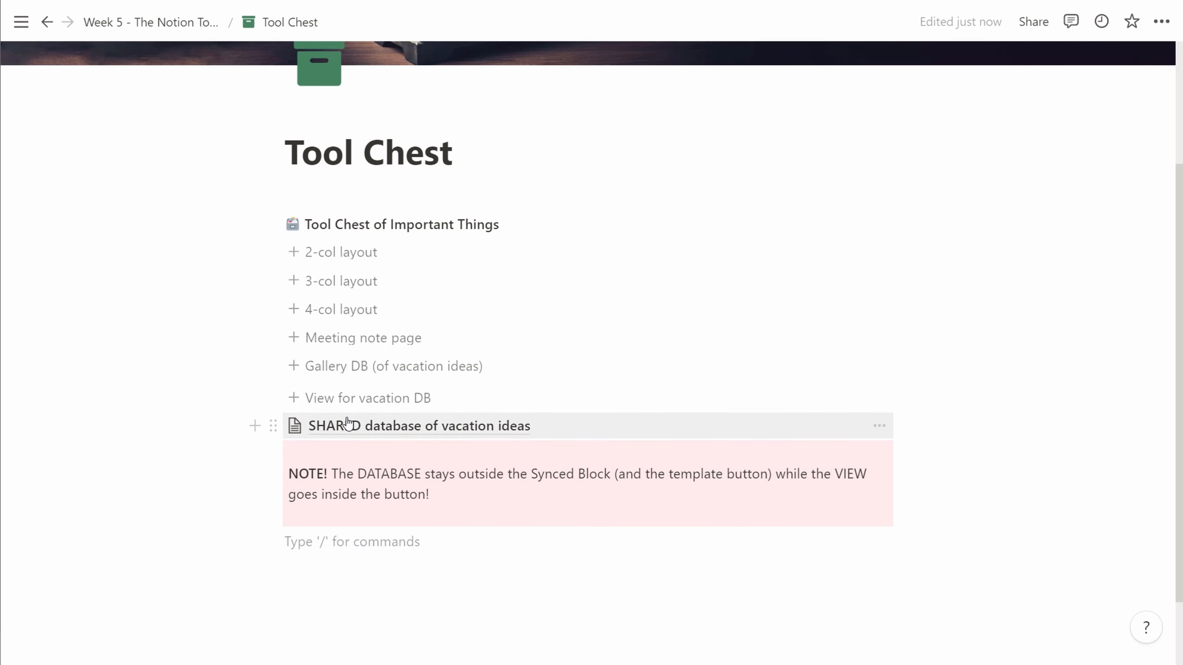
Step: Move the SHARED database page link below the red note and the View for vacation DB button into the synced block
drag(345, 424, 425, 592)
drag(319, 384, 329, 382)
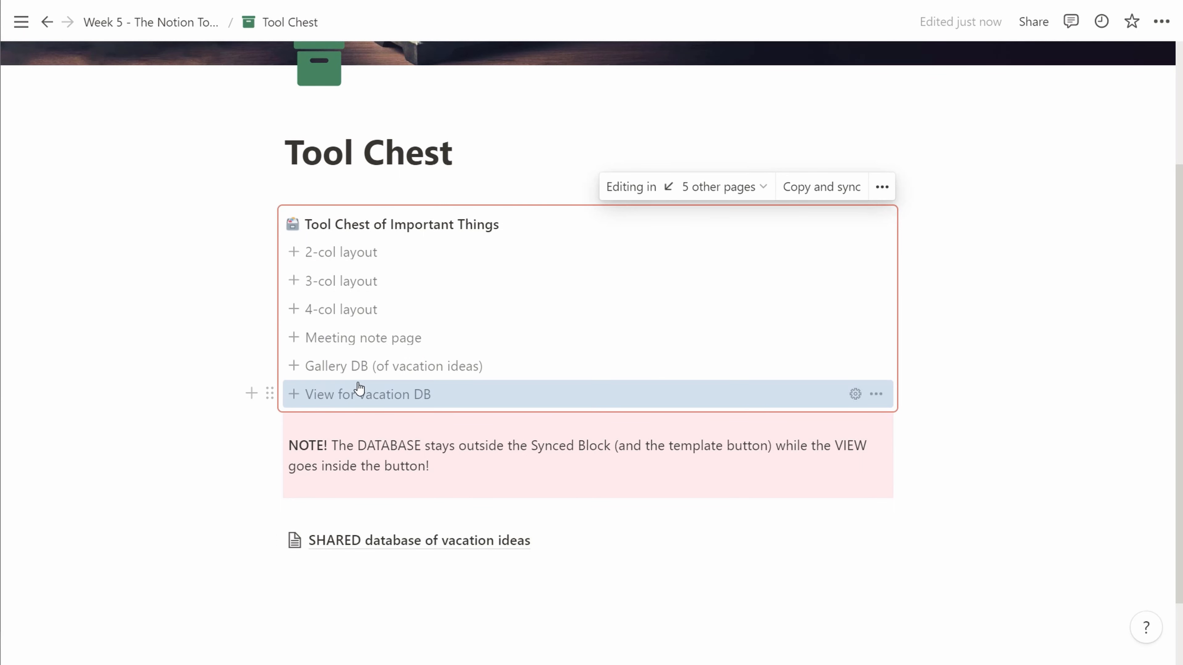
click(370, 518)
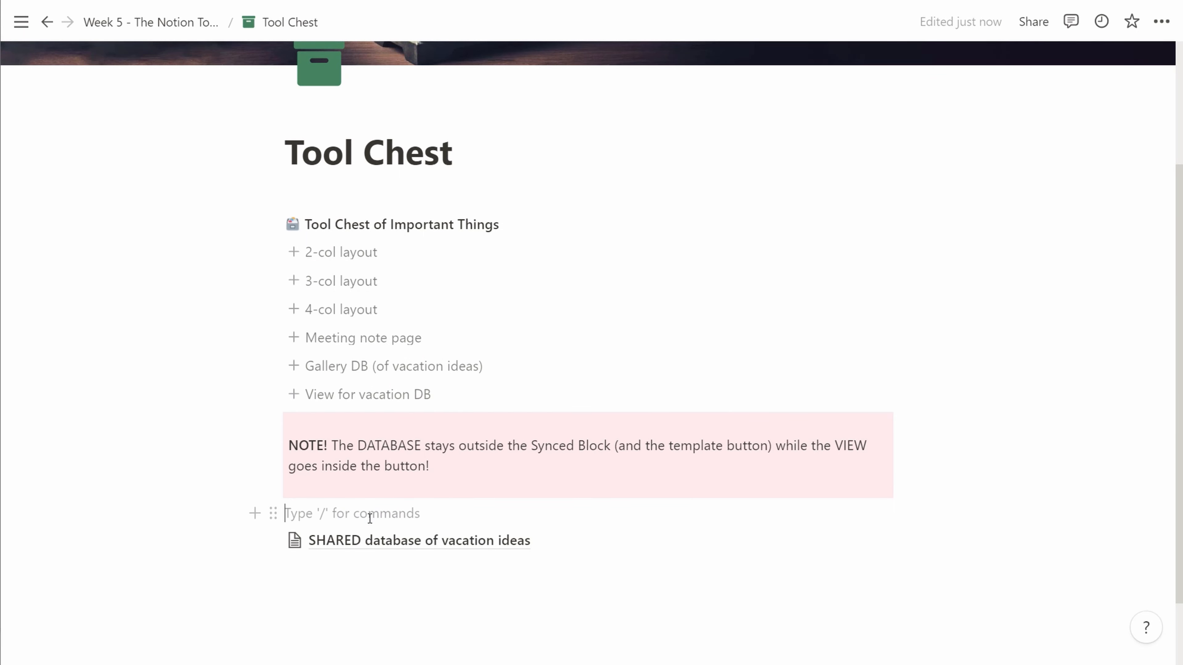
Step: On the "View of shared database in the Tool Chest" page, generate a vacation DB view page and place it below the "We'll fetch the tool chest" text
key(ctrl+p)
click(378, 270)
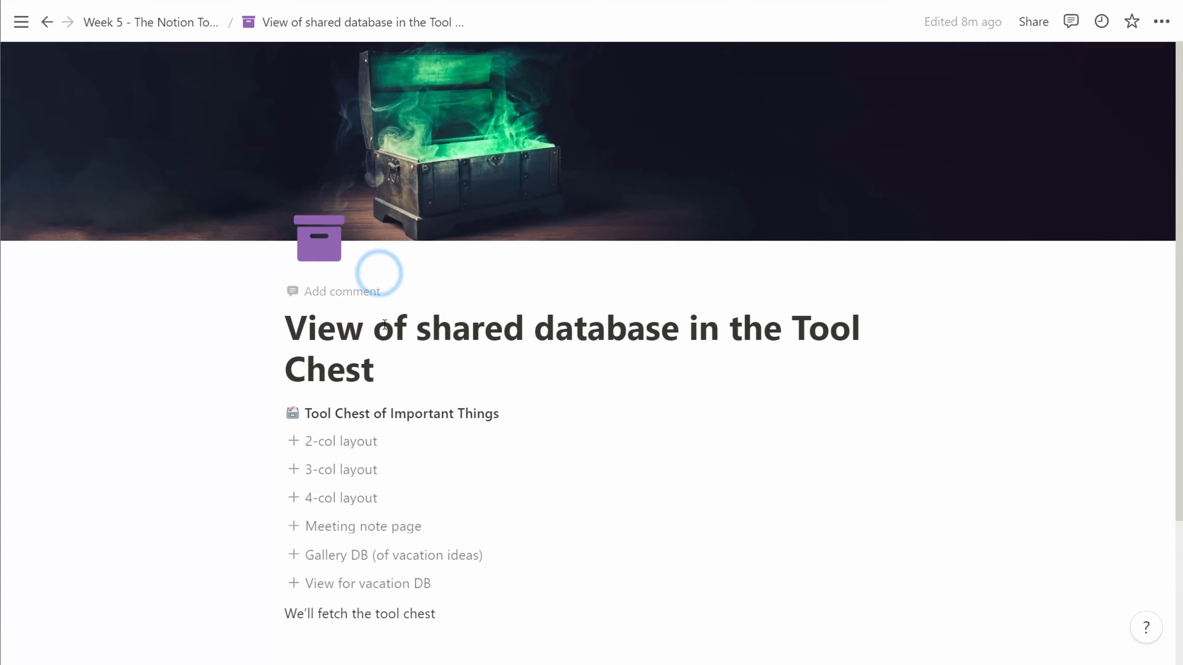
scroll(417, 410, down, 3)
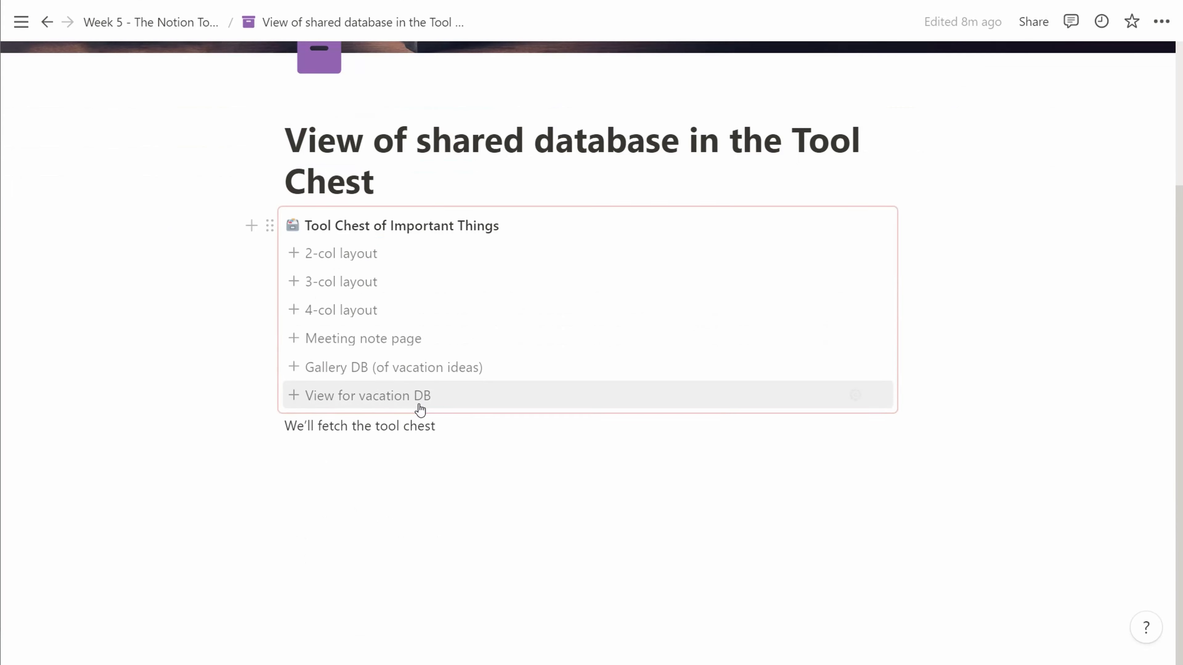
click(350, 400)
drag(388, 368, 390, 455)
Step: Turn the generated Vacation ideas view page into text and delete its title line, leaving the gallery unindented
right_click(391, 454)
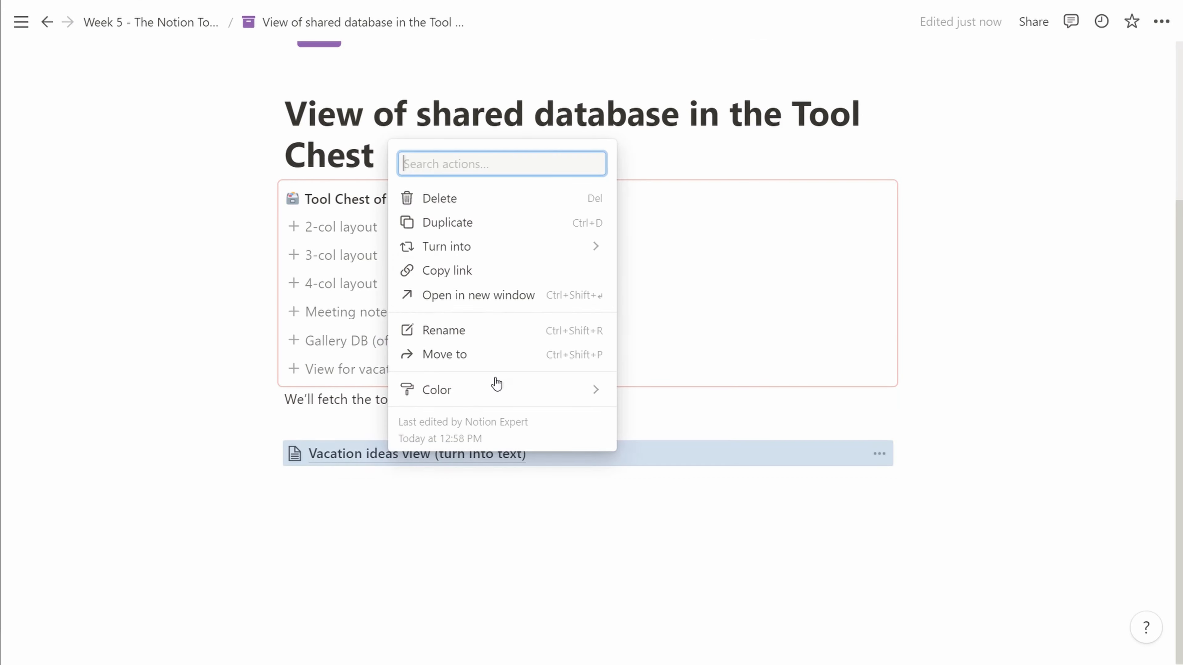
mouse_move(600, 253)
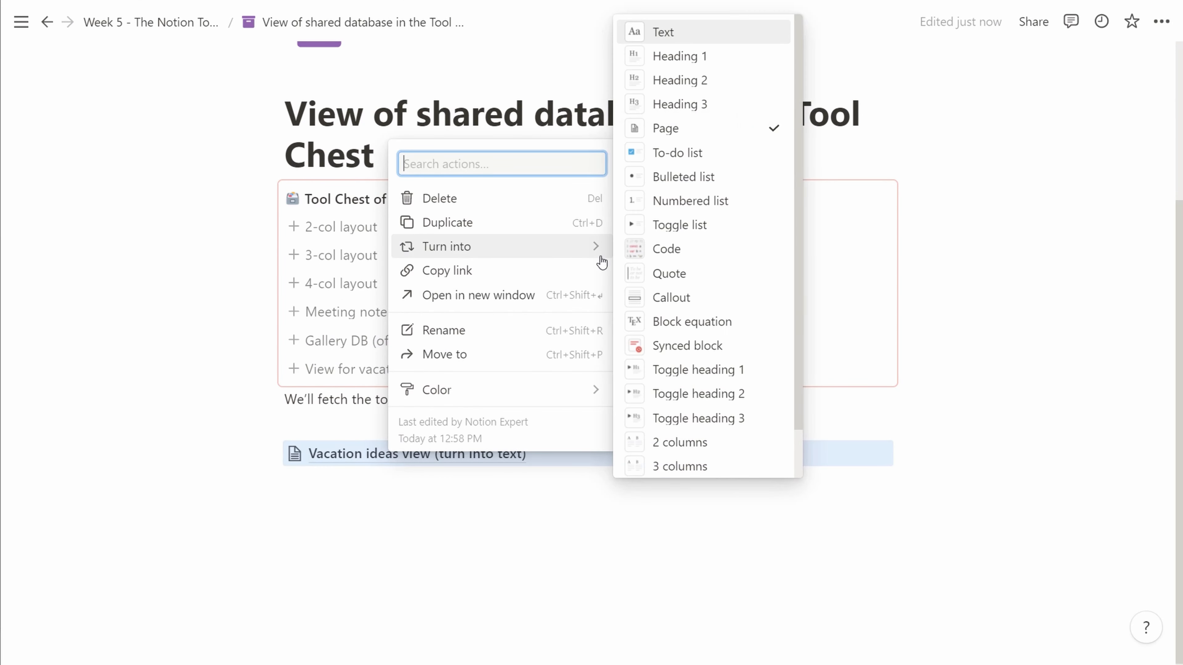
click(680, 34)
scroll(673, 268, down, 4)
triple_click(540, 205)
key(BackSpace)
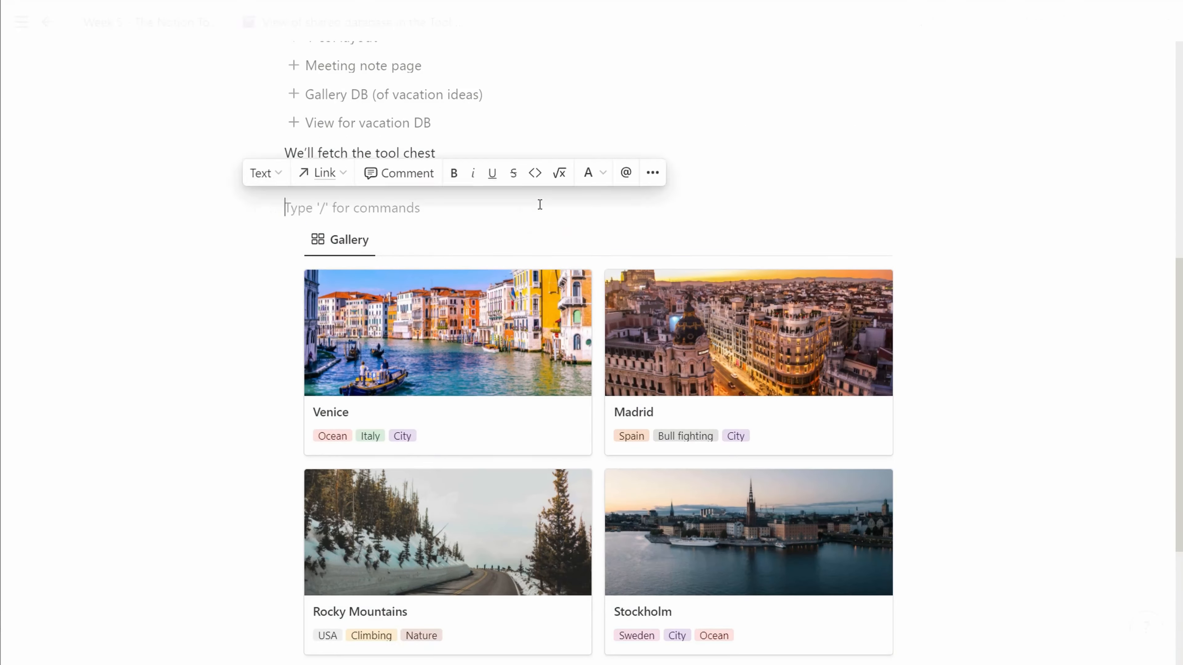
key(BackSpace)
Step: Add a gallery card titled "Copenhagen" with the City and Denmark tags and a Copenhagen cover photo from Unsplash
scroll(539, 203, down, 1)
click(549, 597)
text(Copenhagen)
click(513, 224)
click(494, 425)
text(Denmark)
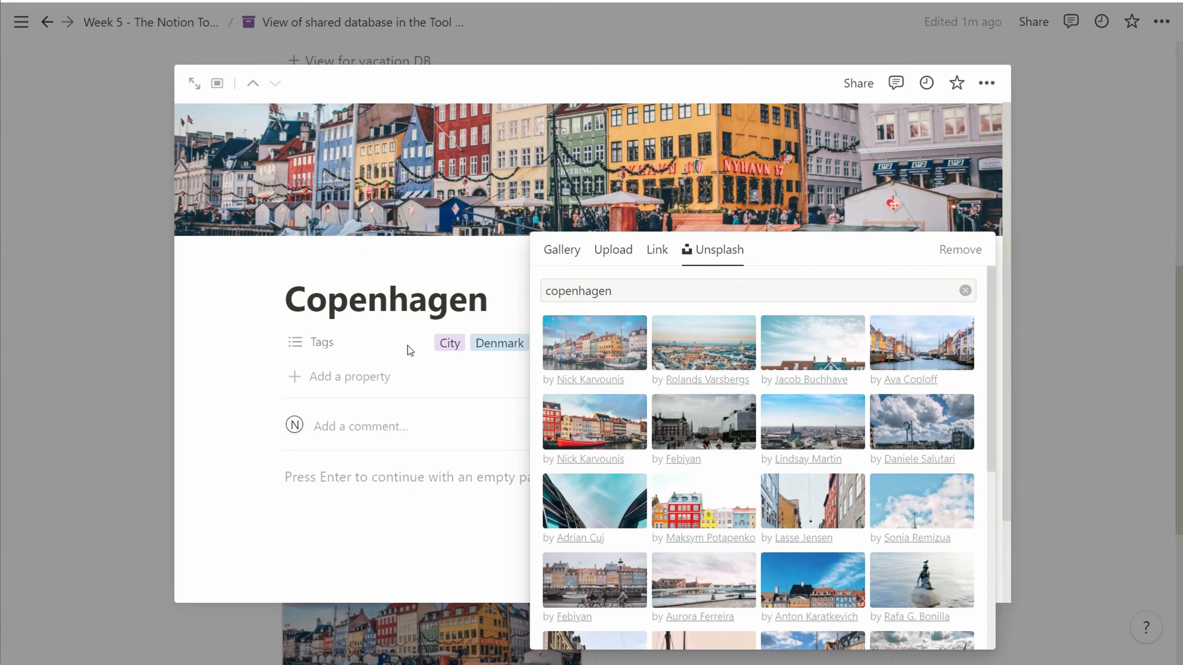
key(Escape)
key(Escape)
Step: Filter the gallery view to show only cards whose Tags contain Nature
click(684, 149)
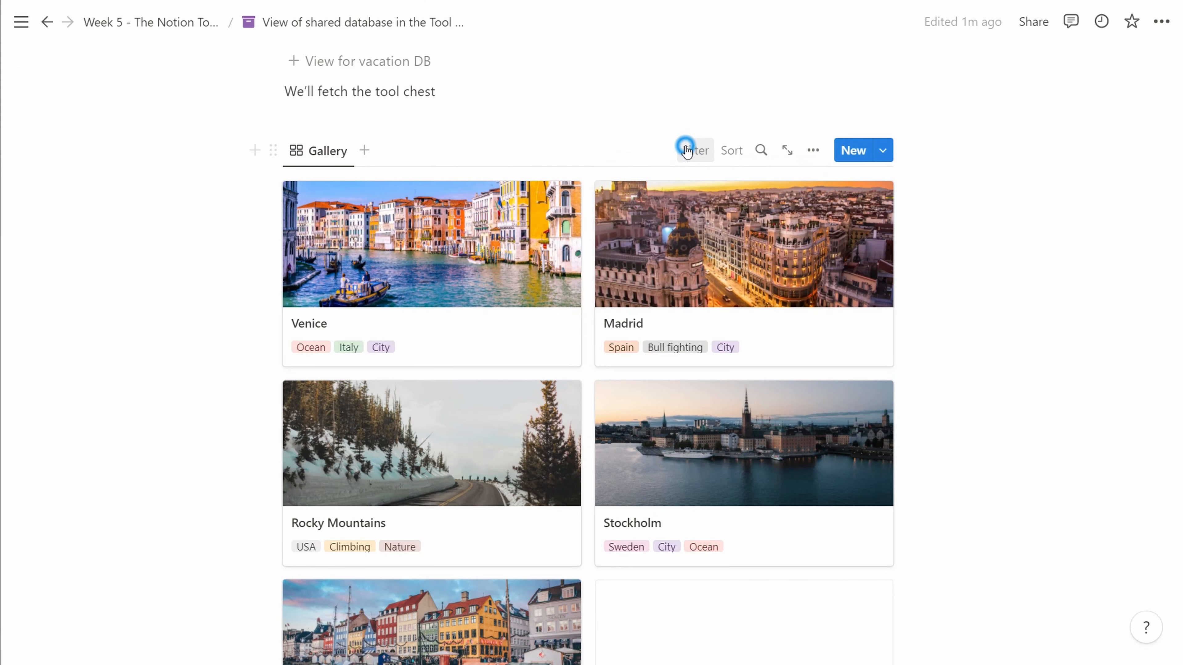
click(650, 247)
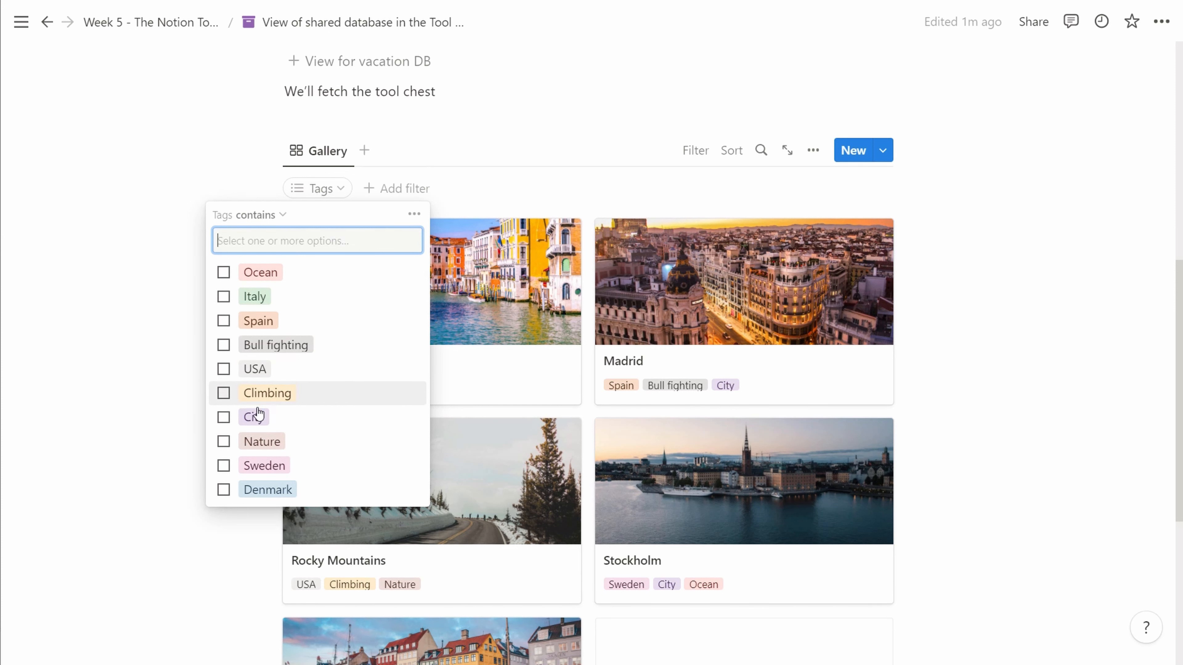
click(224, 441)
click(601, 508)
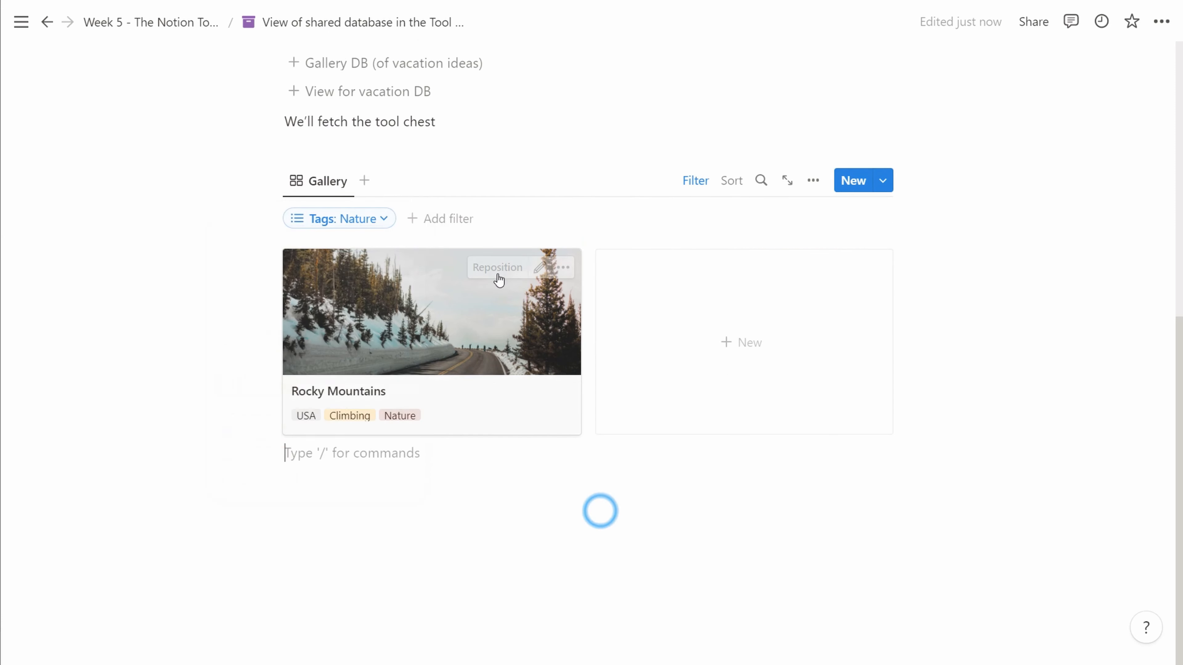
scroll(467, 233, up, 3)
scroll(466, 246, down, 3)
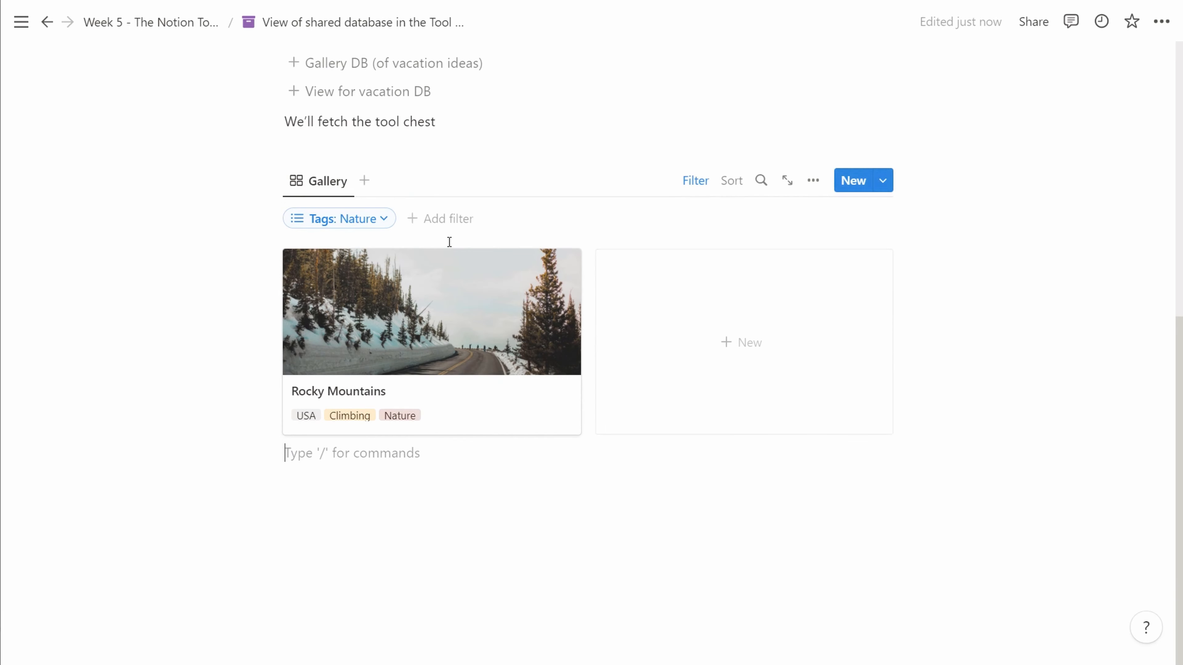
scroll(425, 215, up, 2)
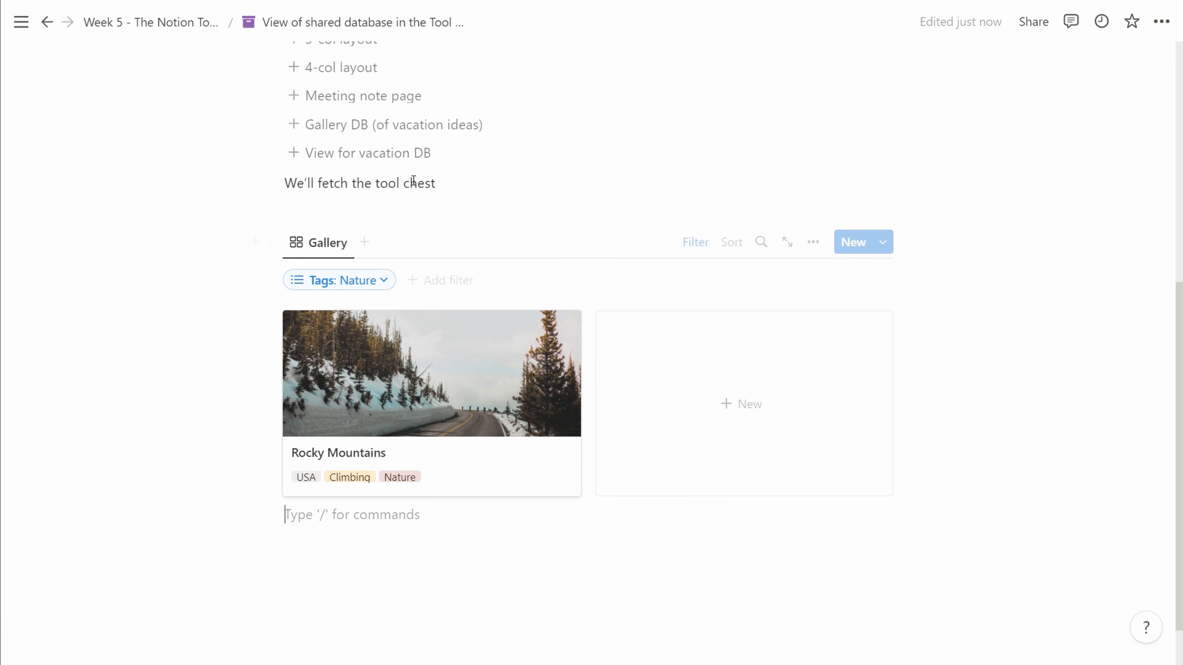
Step: Generate a second vacation DB view below the first, turn its page into text and delete the leftover title line
click(396, 158)
right_click(437, 454)
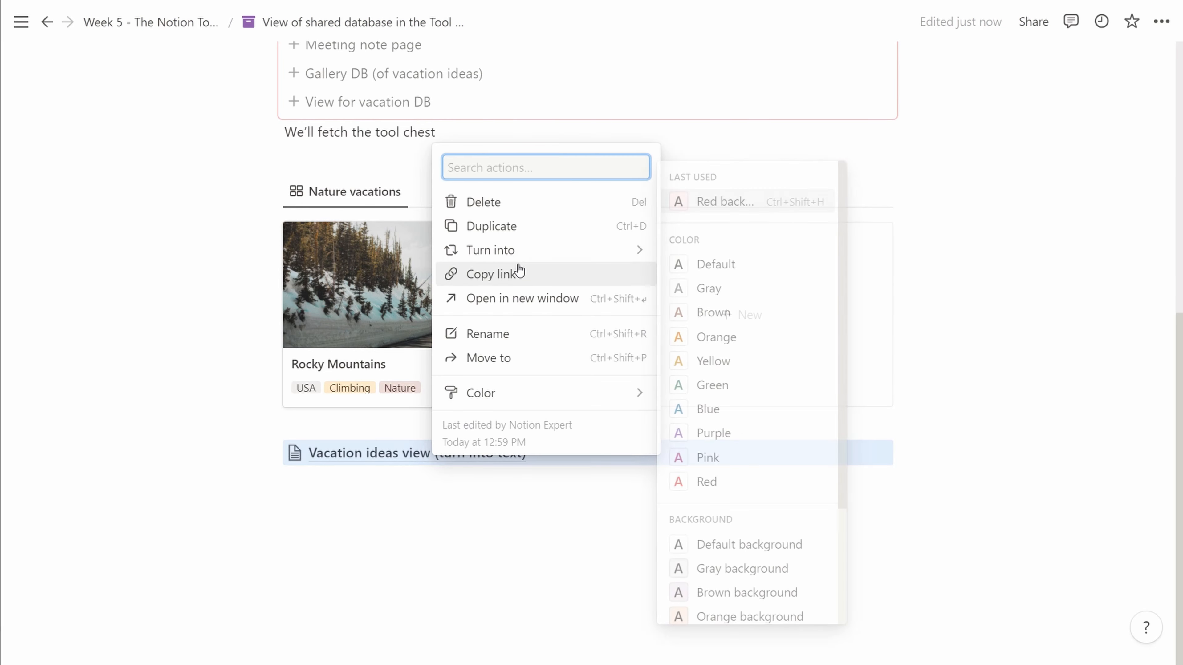
mouse_move(517, 250)
click(715, 36)
triple_click(509, 451)
key(BackSpace)
key(BackSpace)
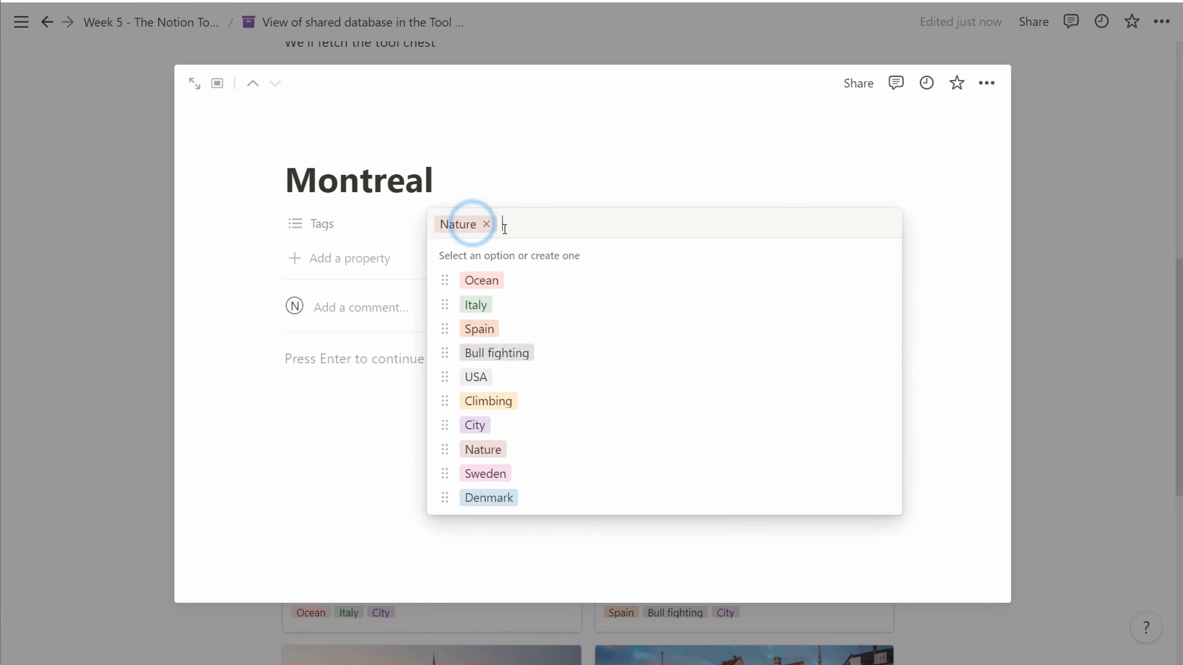
Step: Add the City tag to the Montreal card and give it an Unsplash skyline cover found with "montreal"
text(City)
click(517, 280)
click(762, 216)
click(719, 249)
text(montreal)
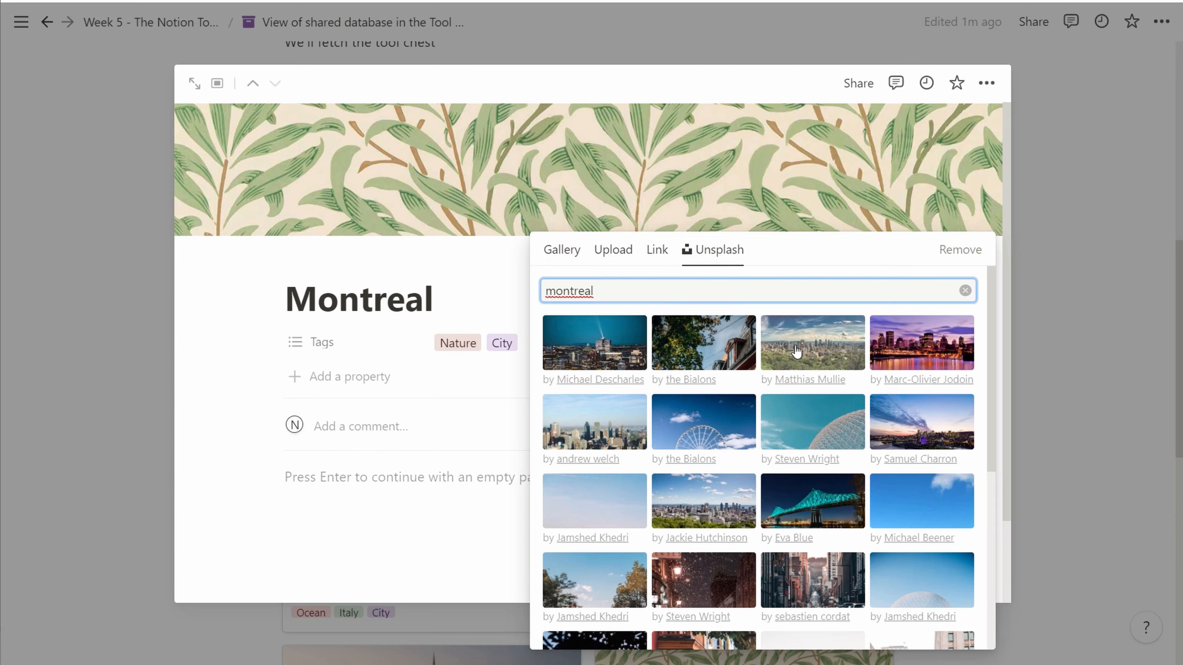
click(801, 344)
Step: Rename the second gallery view "City vacations" and filter it to cards whose Tags contain City
click(339, 458)
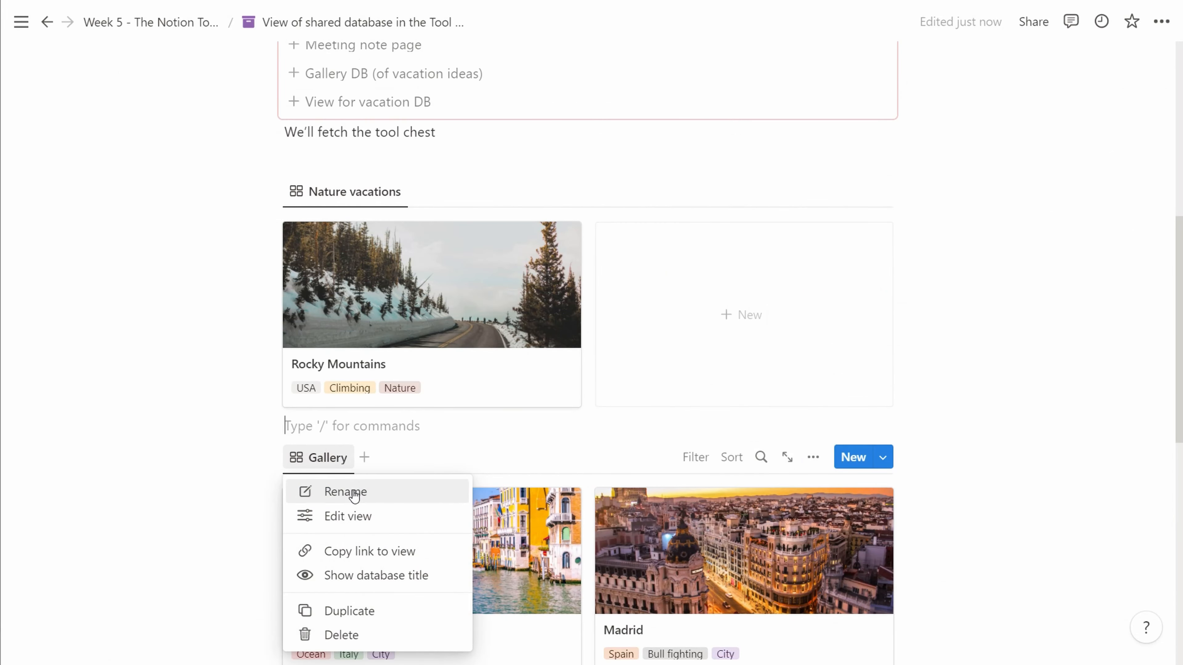
click(350, 491)
text(City vacations)
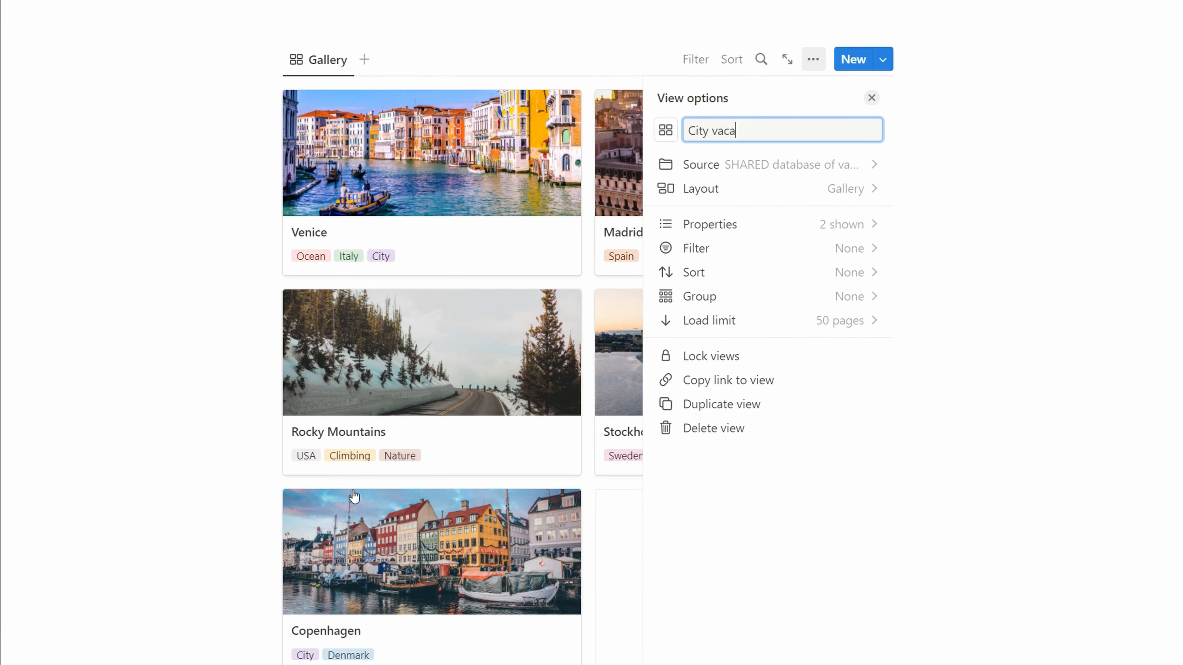
click(753, 247)
click(735, 187)
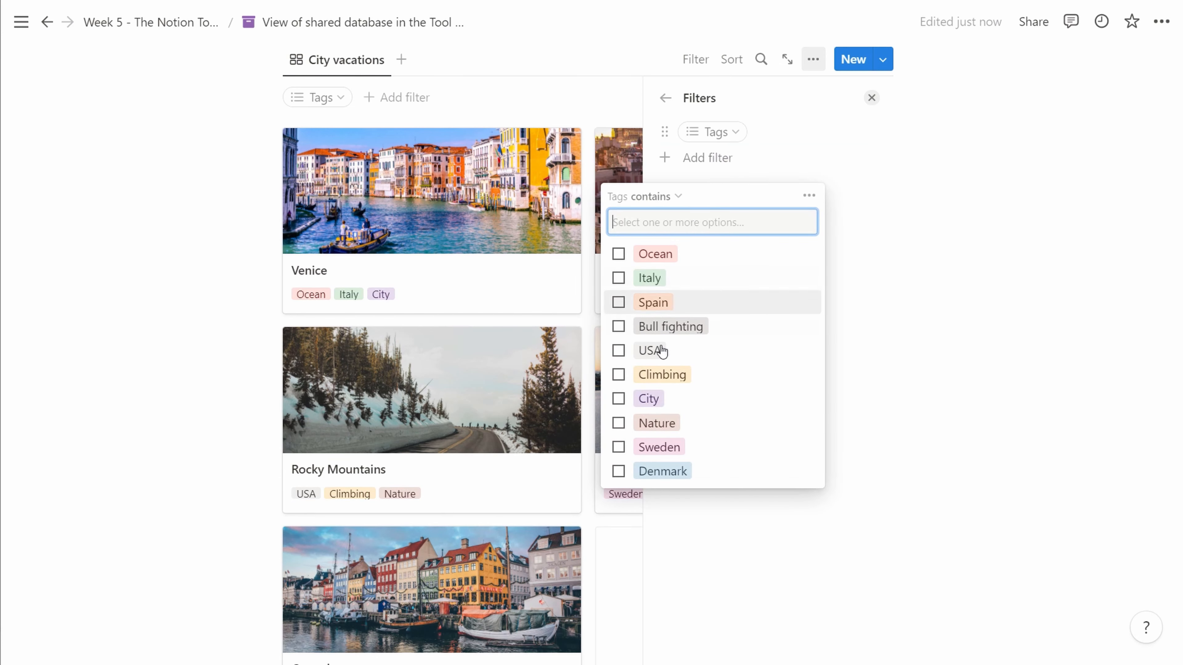
click(618, 398)
click(412, 589)
Step: Go to the parent page "Week 5 - The Notion Tool Chest" and find its Day 35 section
scroll(712, 419, up, 5)
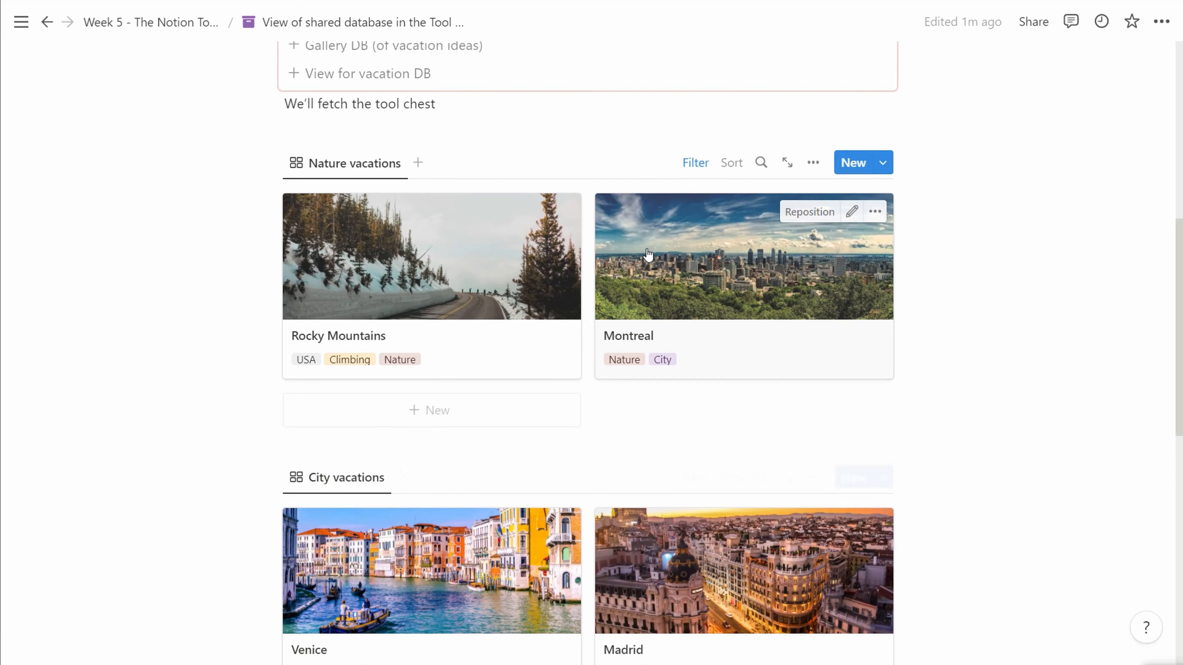
scroll(642, 74, up, 7)
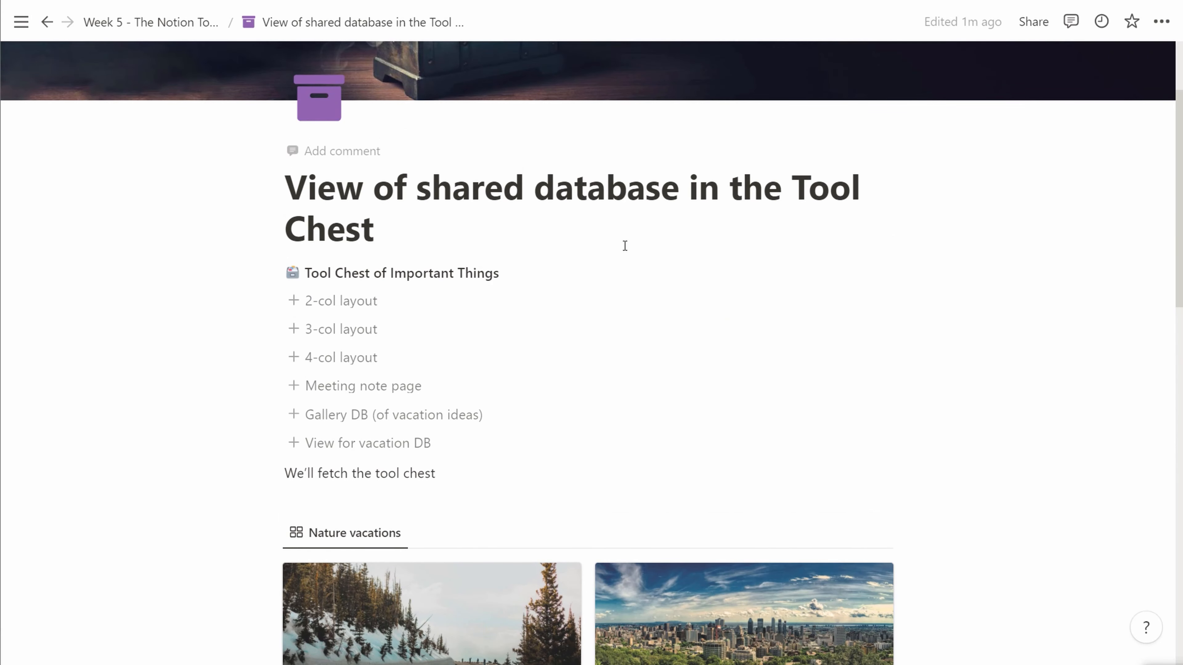
scroll(624, 245, up, 3)
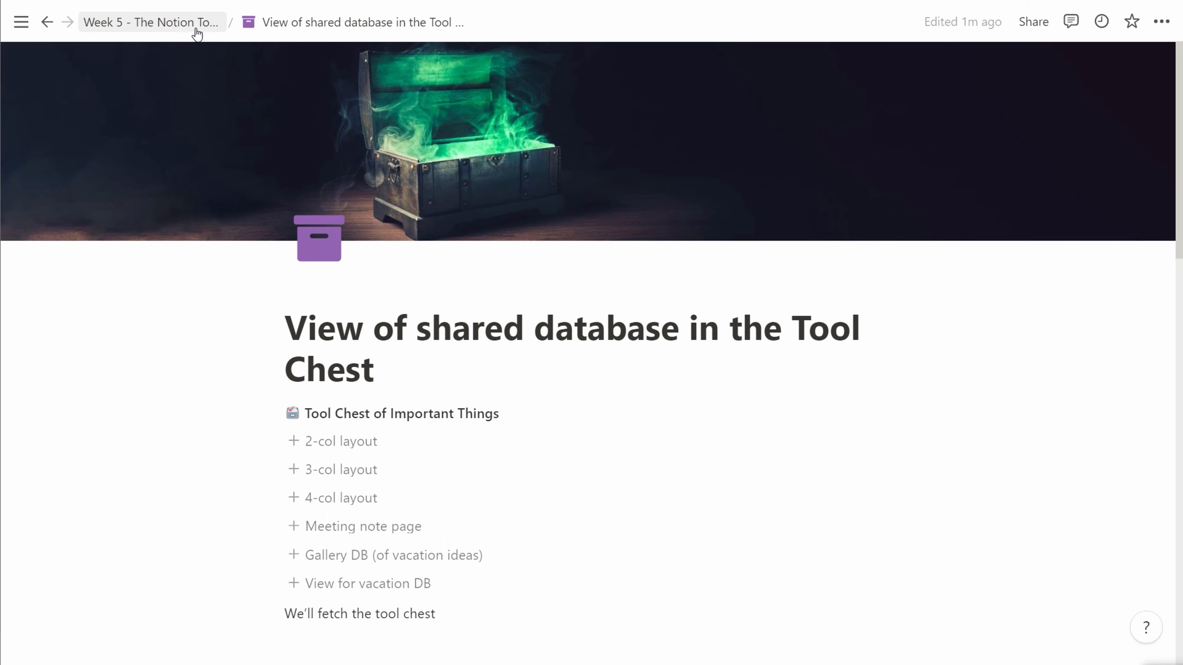
click(196, 28)
scroll(528, 454, down, 20)
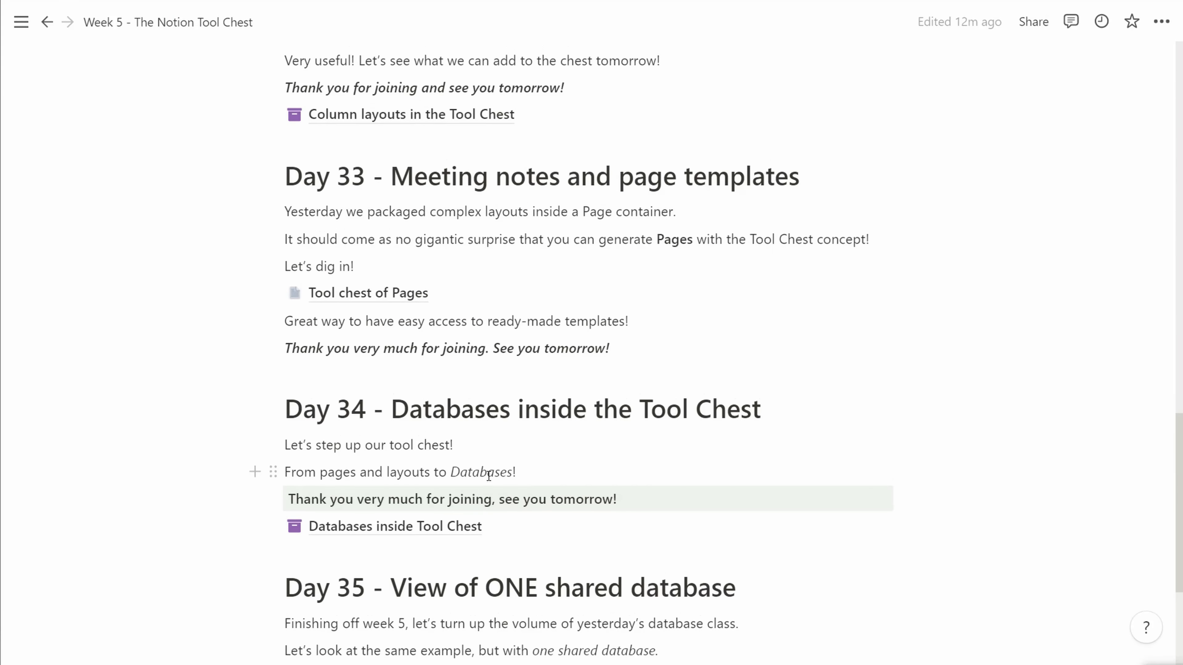
Step: Write "That's all for this week" below the Tool Chest link in the Day 35 section, with "week" in bold
scroll(488, 475, down, 5)
click(454, 483)
text(That's all for this week)
key(ctrl+shift+Left)
key(ctrl+b)
key(Right)
Step: Add the line "Hope you enjoyed today and the Tool Chest we built this week." with "Tool Chest" in bold
key(Return)
text(Hope you enjoyed today and the)
key(ctrl+b)
text(Tool Chest)
key(ctrl+b)
text(we built this week.)
Step: Add the lines "Don't forget to LIKE and COMMENT." and "Thank you, as always, for tuning in. Have a nice day and week!"
key(Return)
text(Don't forget to LIKE and COMMENT. Than)
key(BackSpace)
key(BackSpace)
key(BackSpace)
key(BackSpace)
key(BackSpace)
key(Return)
text(Thank you, as )
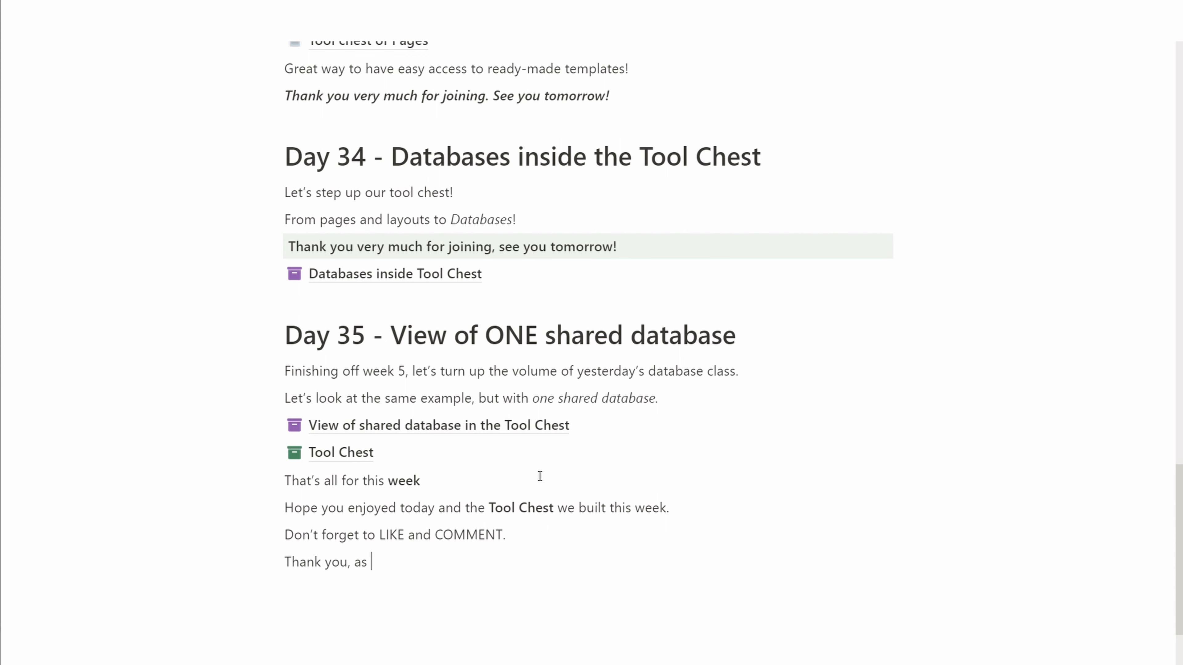
text(always, for tuning in. Have a nice day and week!)
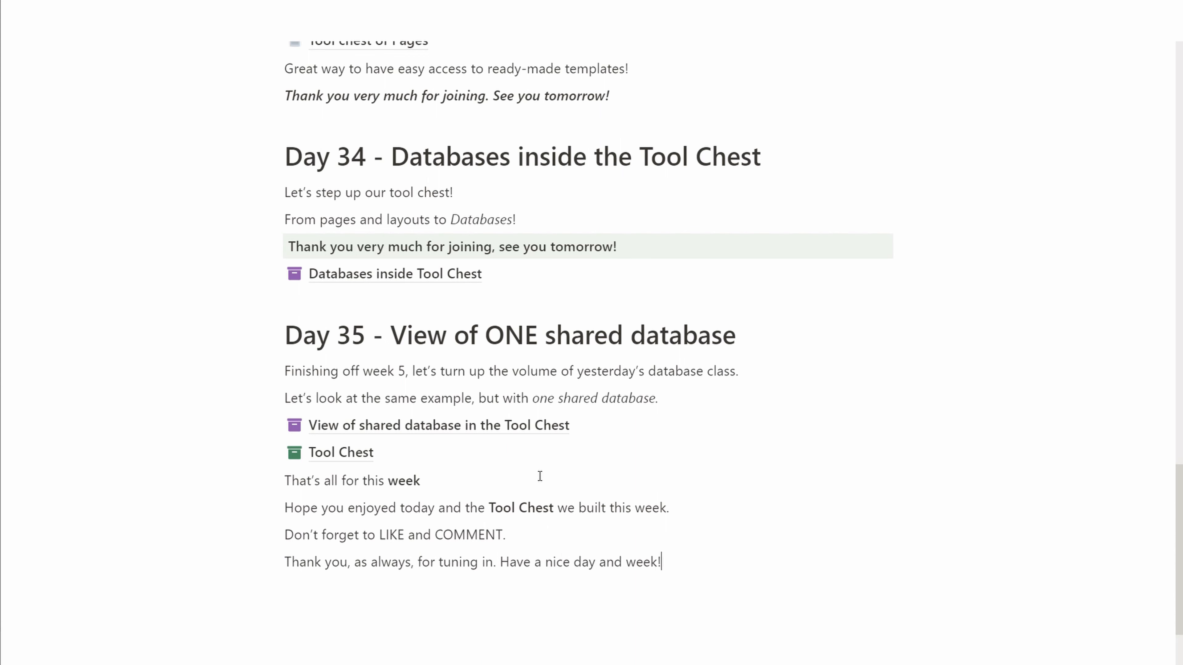